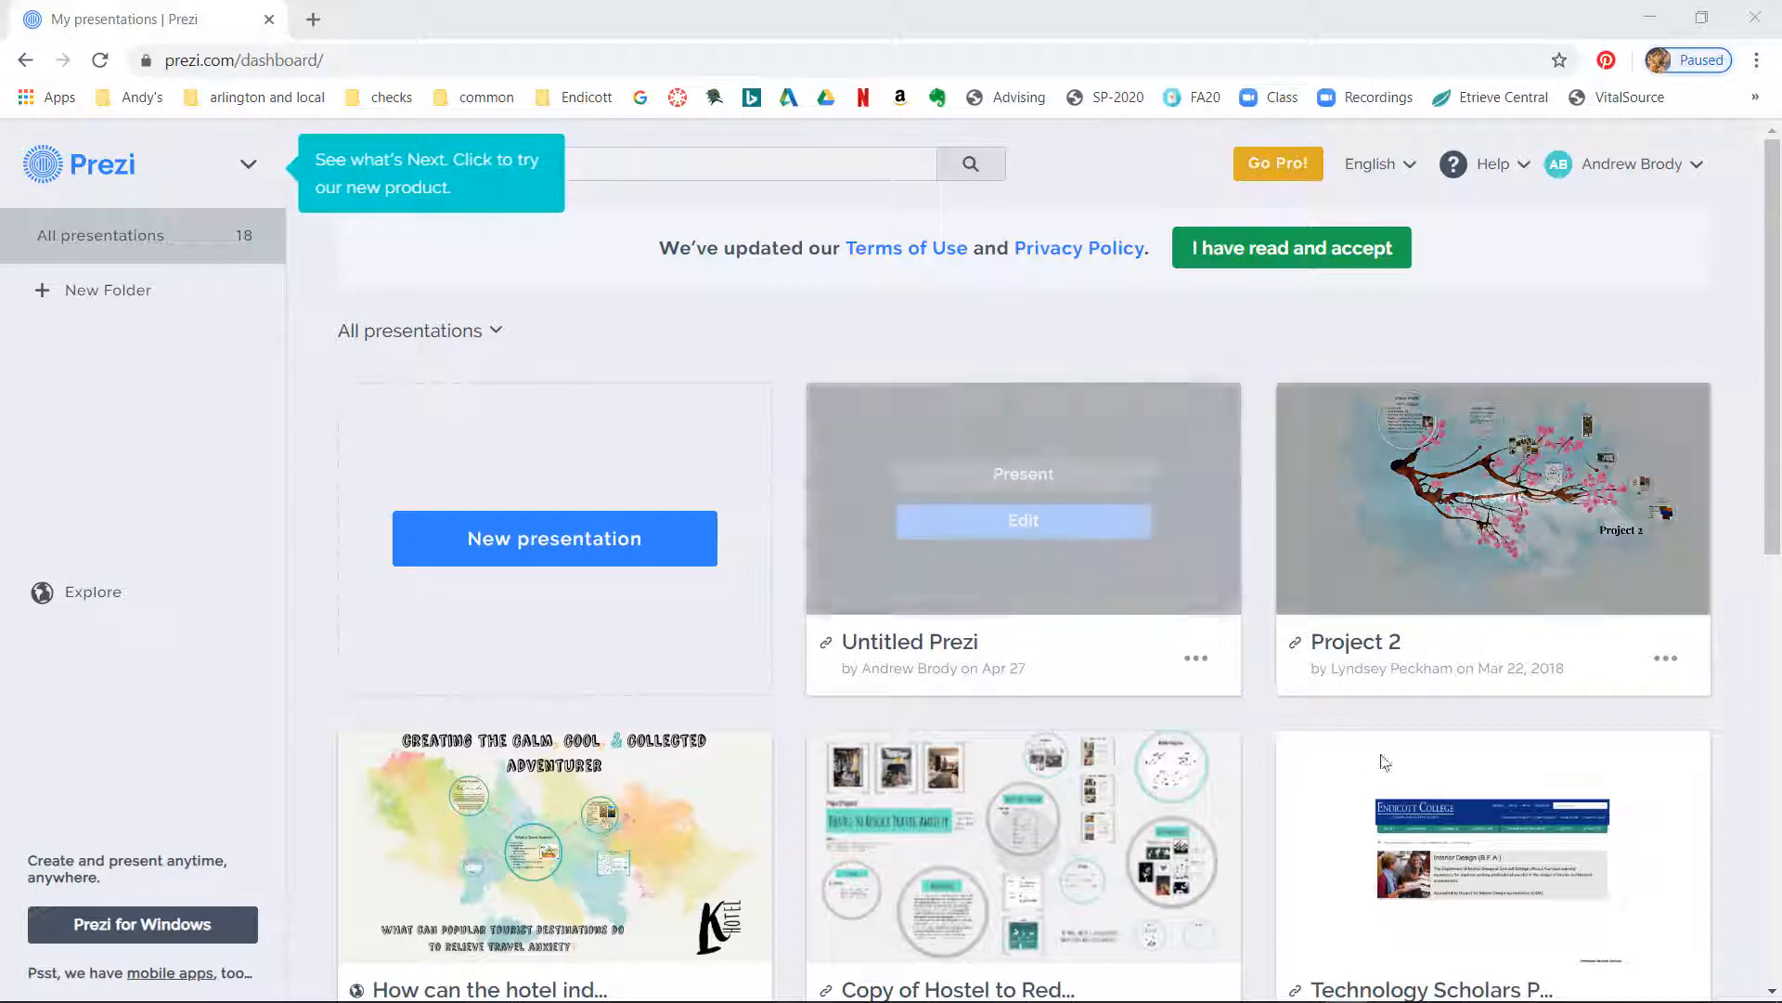
- Accept the updated terms and create a new blank presentation without a template
left_click(1255, 258)
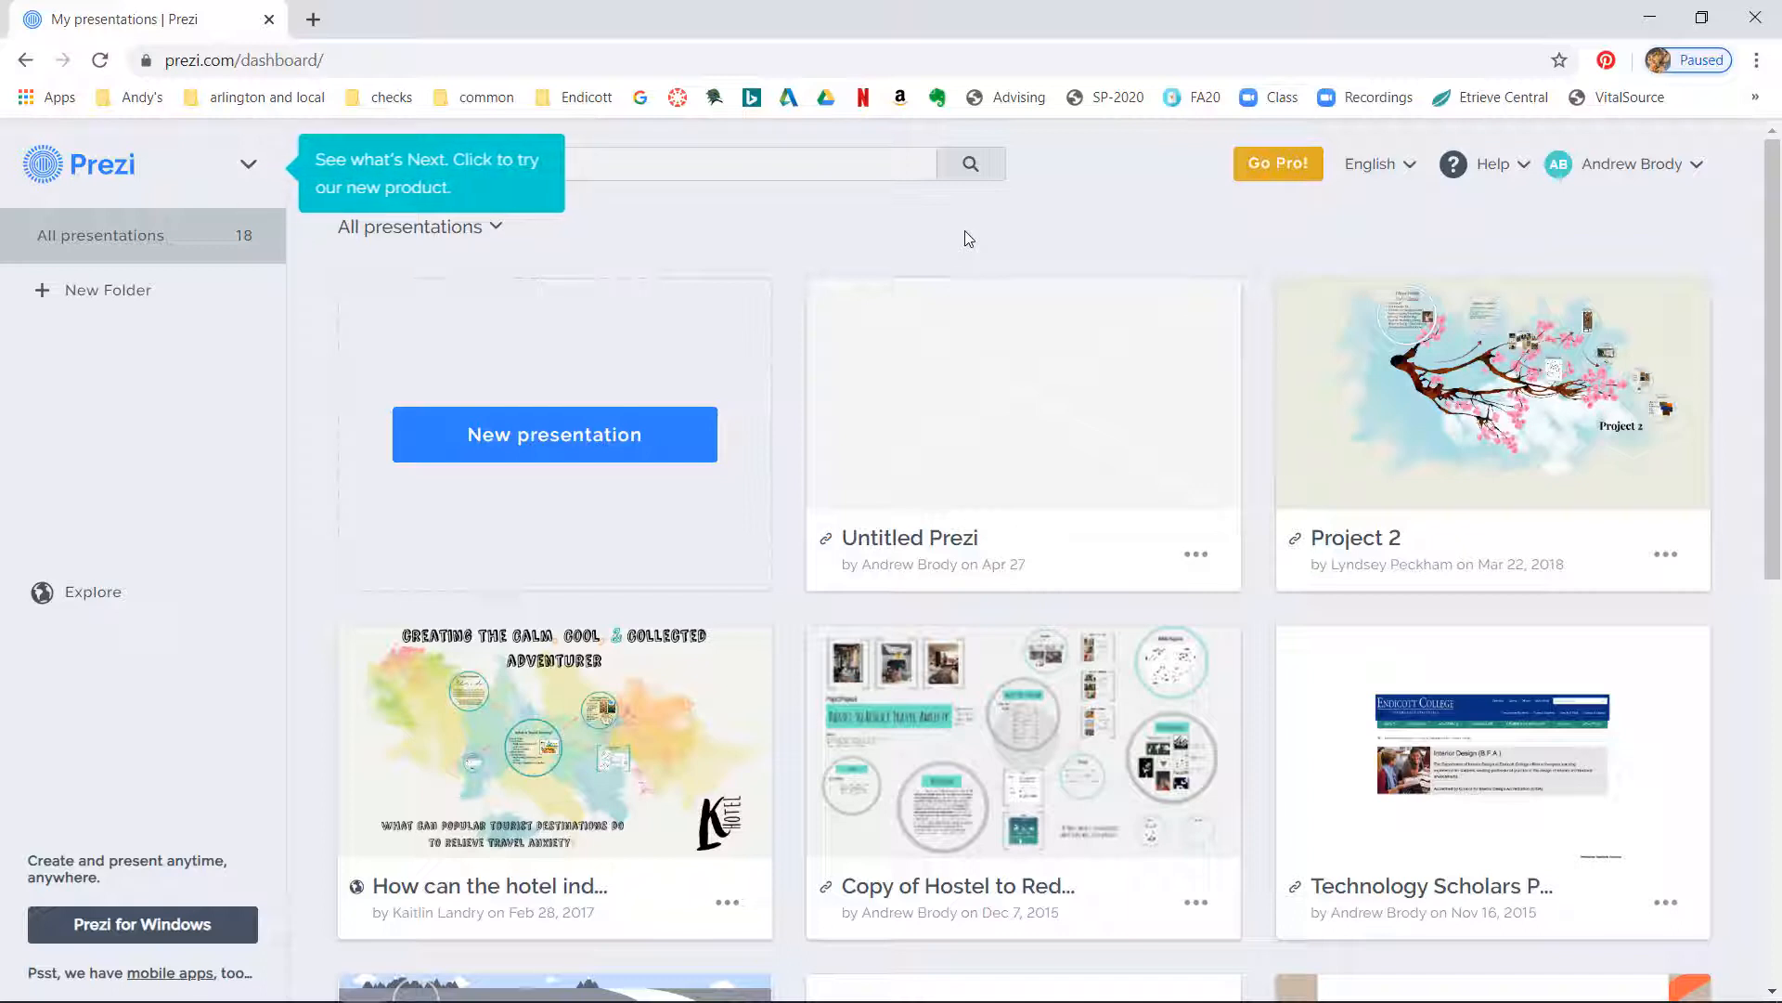
mouse_move(1018, 388)
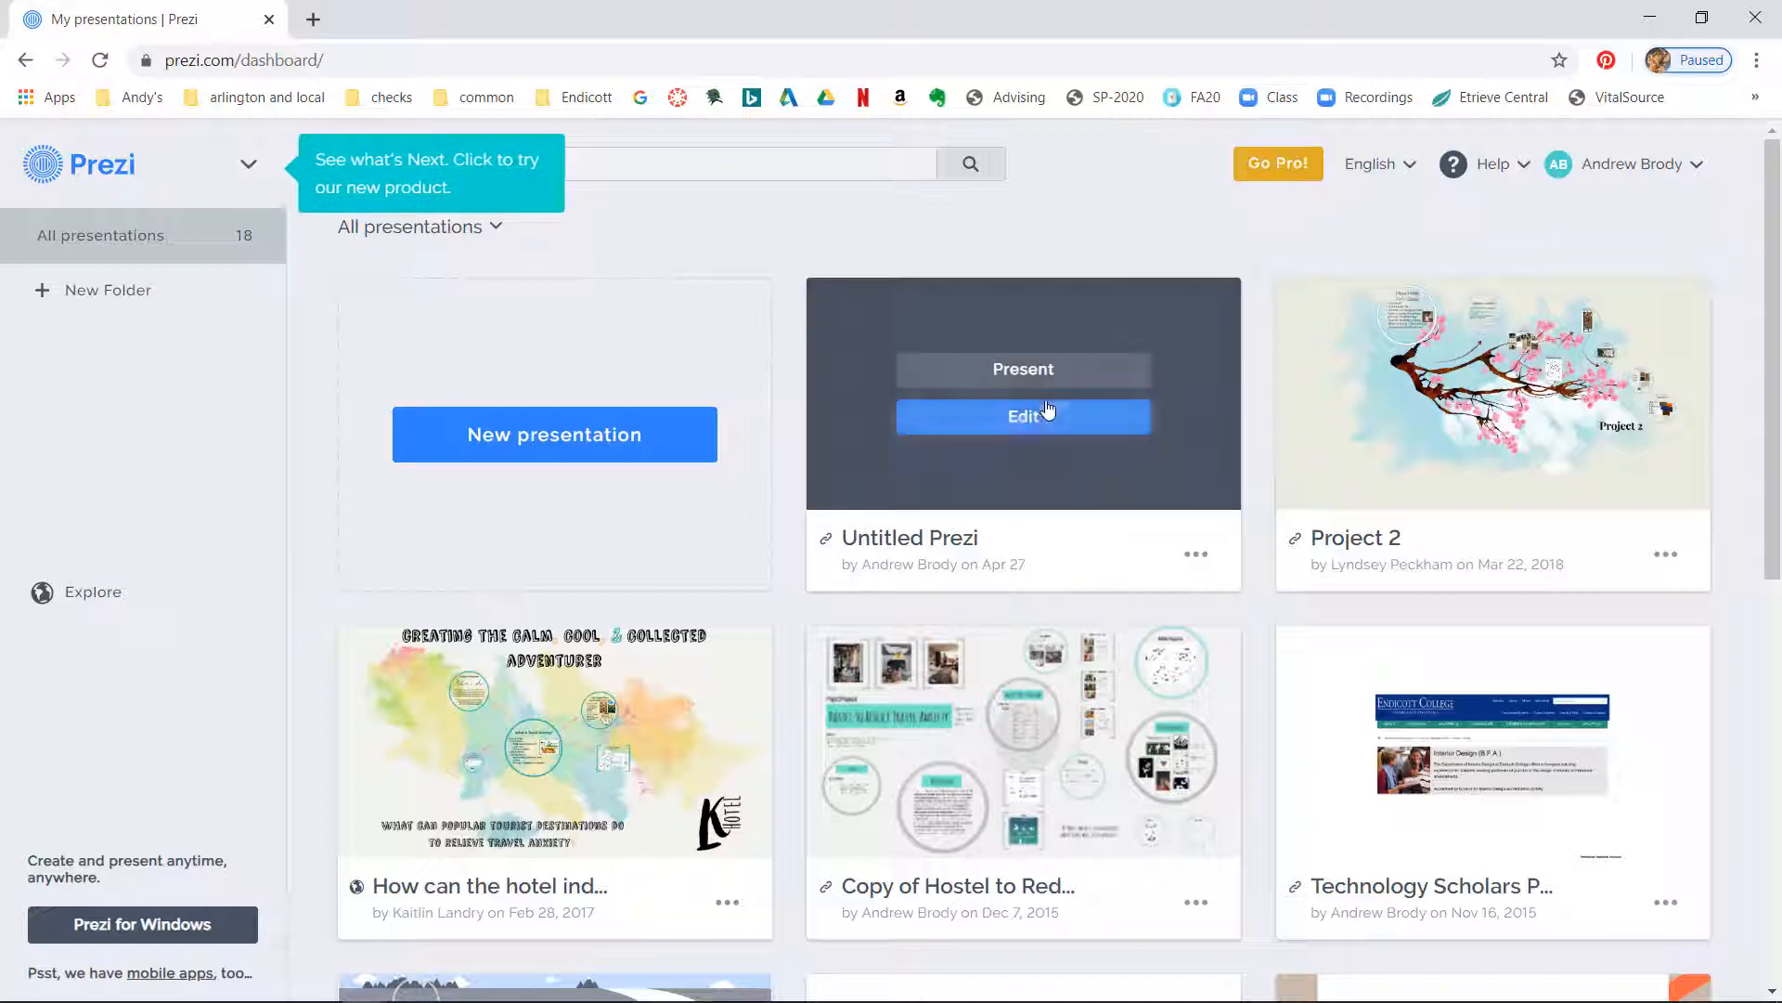
left_click(604, 444)
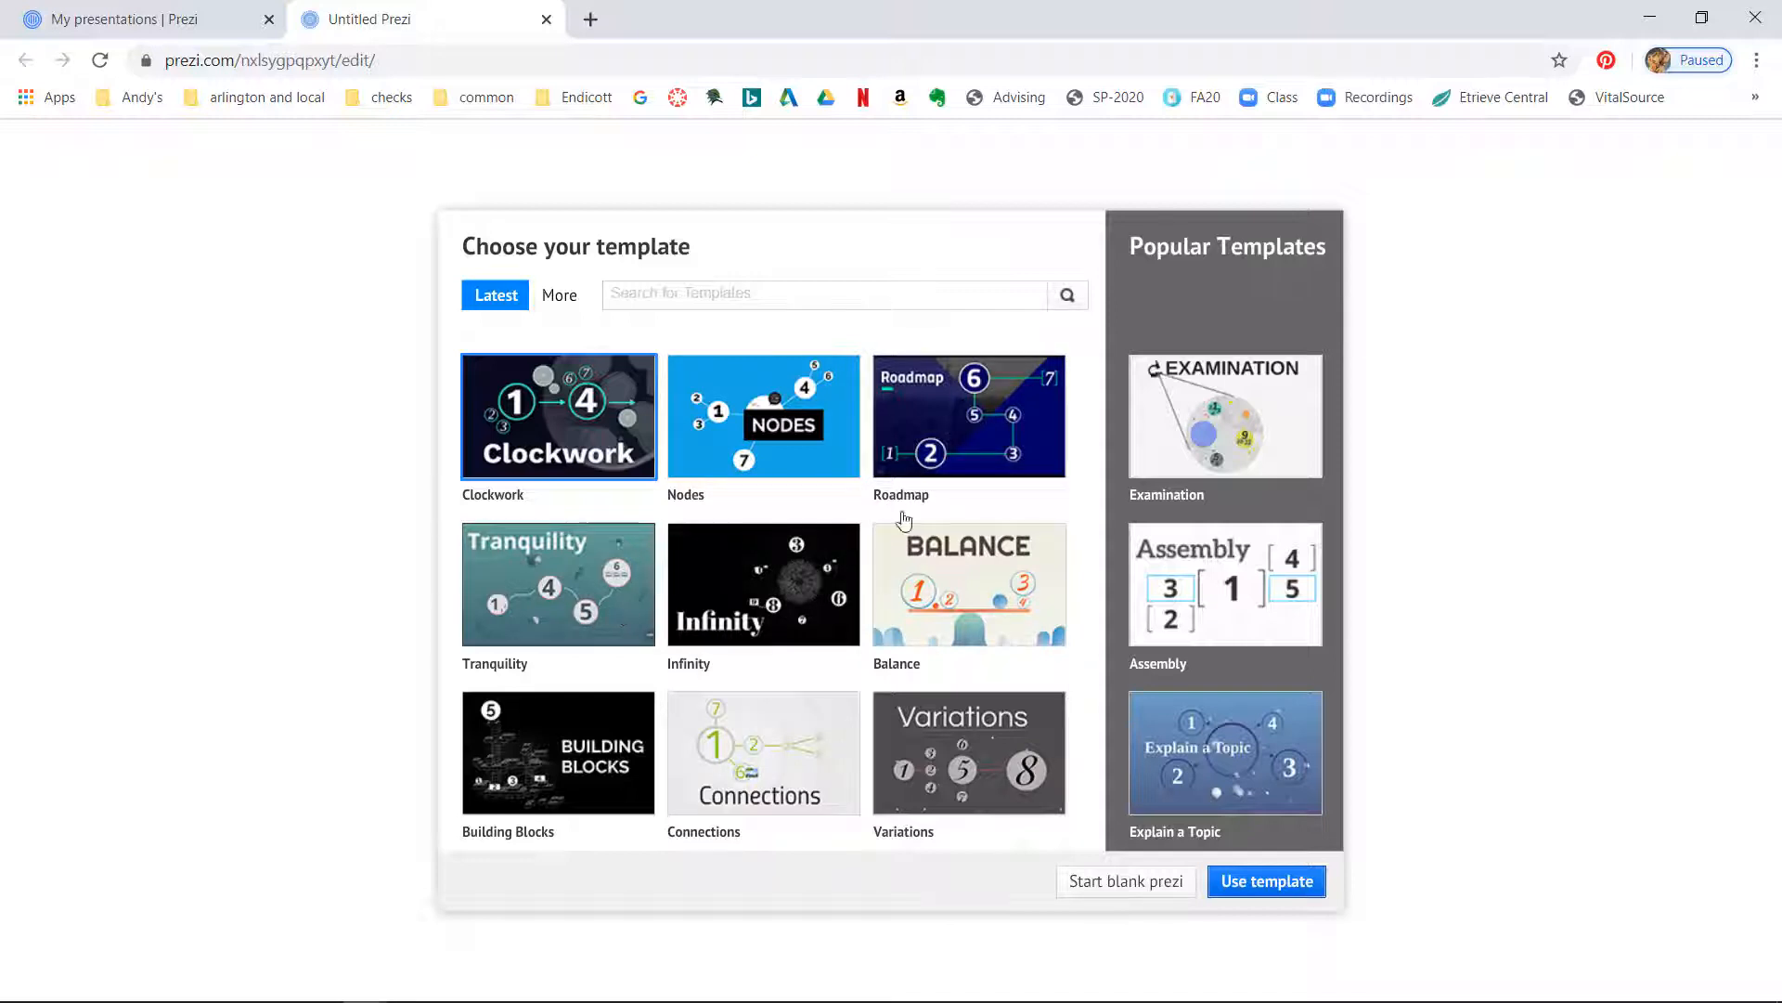
left_click(1125, 883)
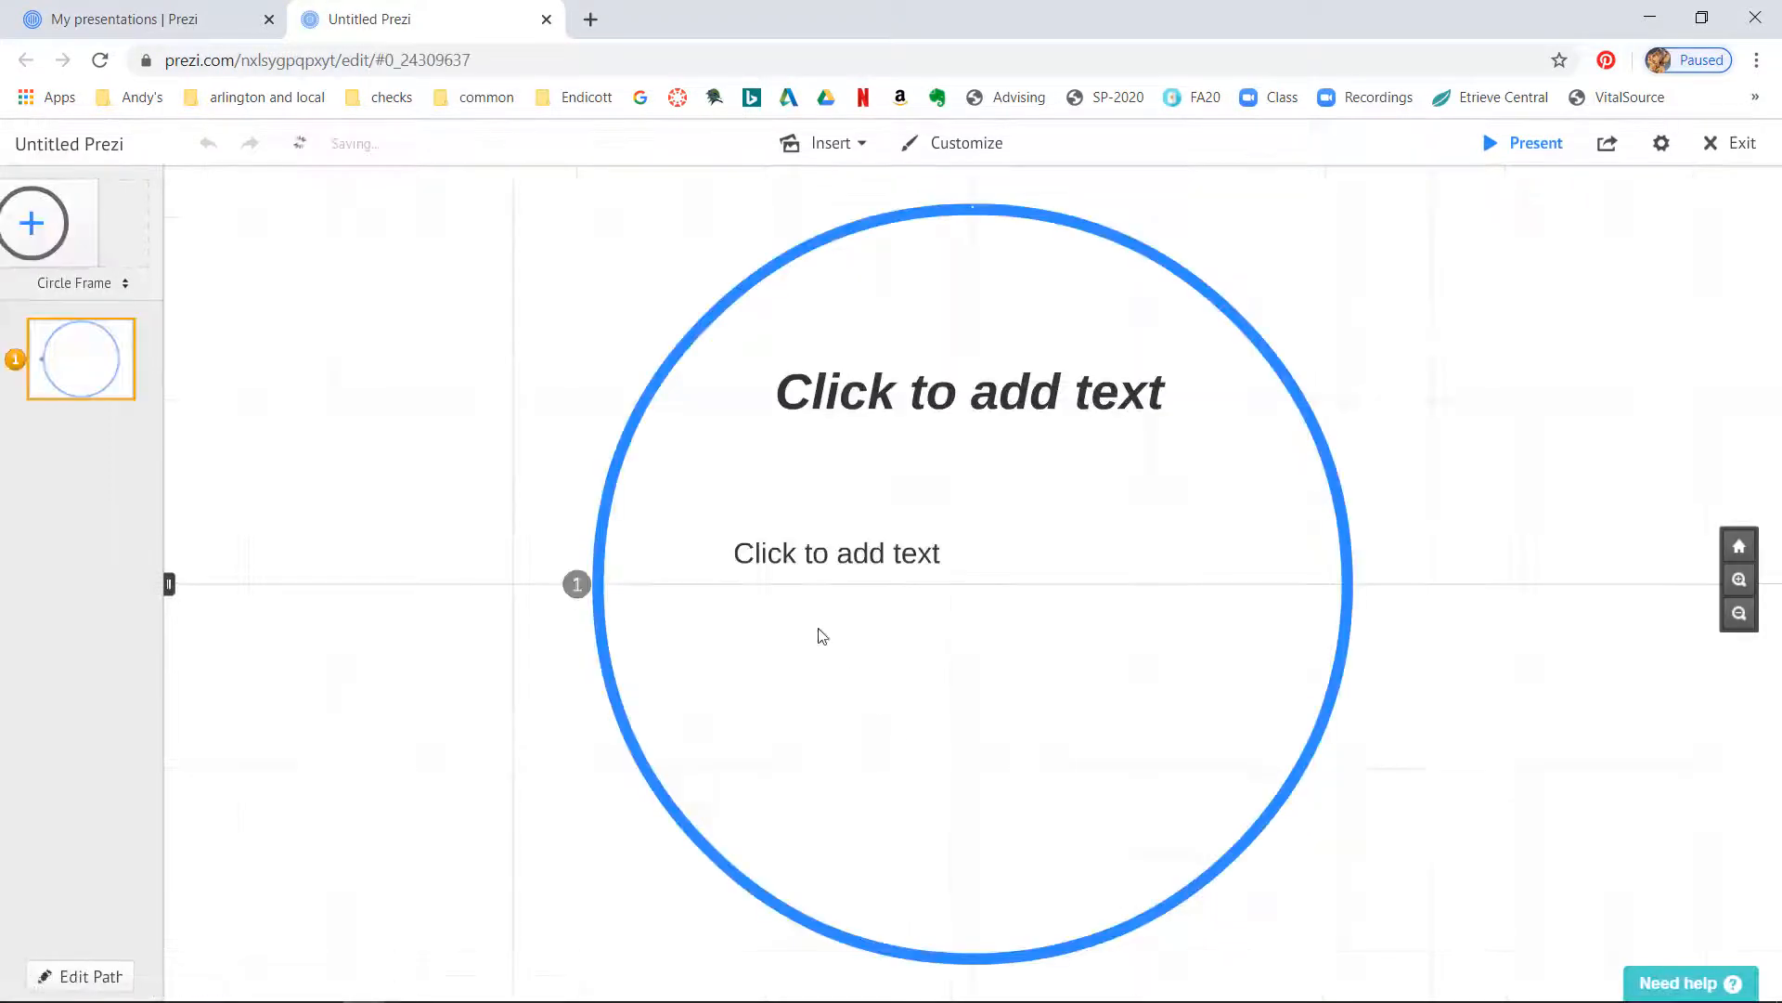
- Set the new-frame type to Invisible and insert the photo of snowy yellow flowers, keeping its original size
left_click(125, 284)
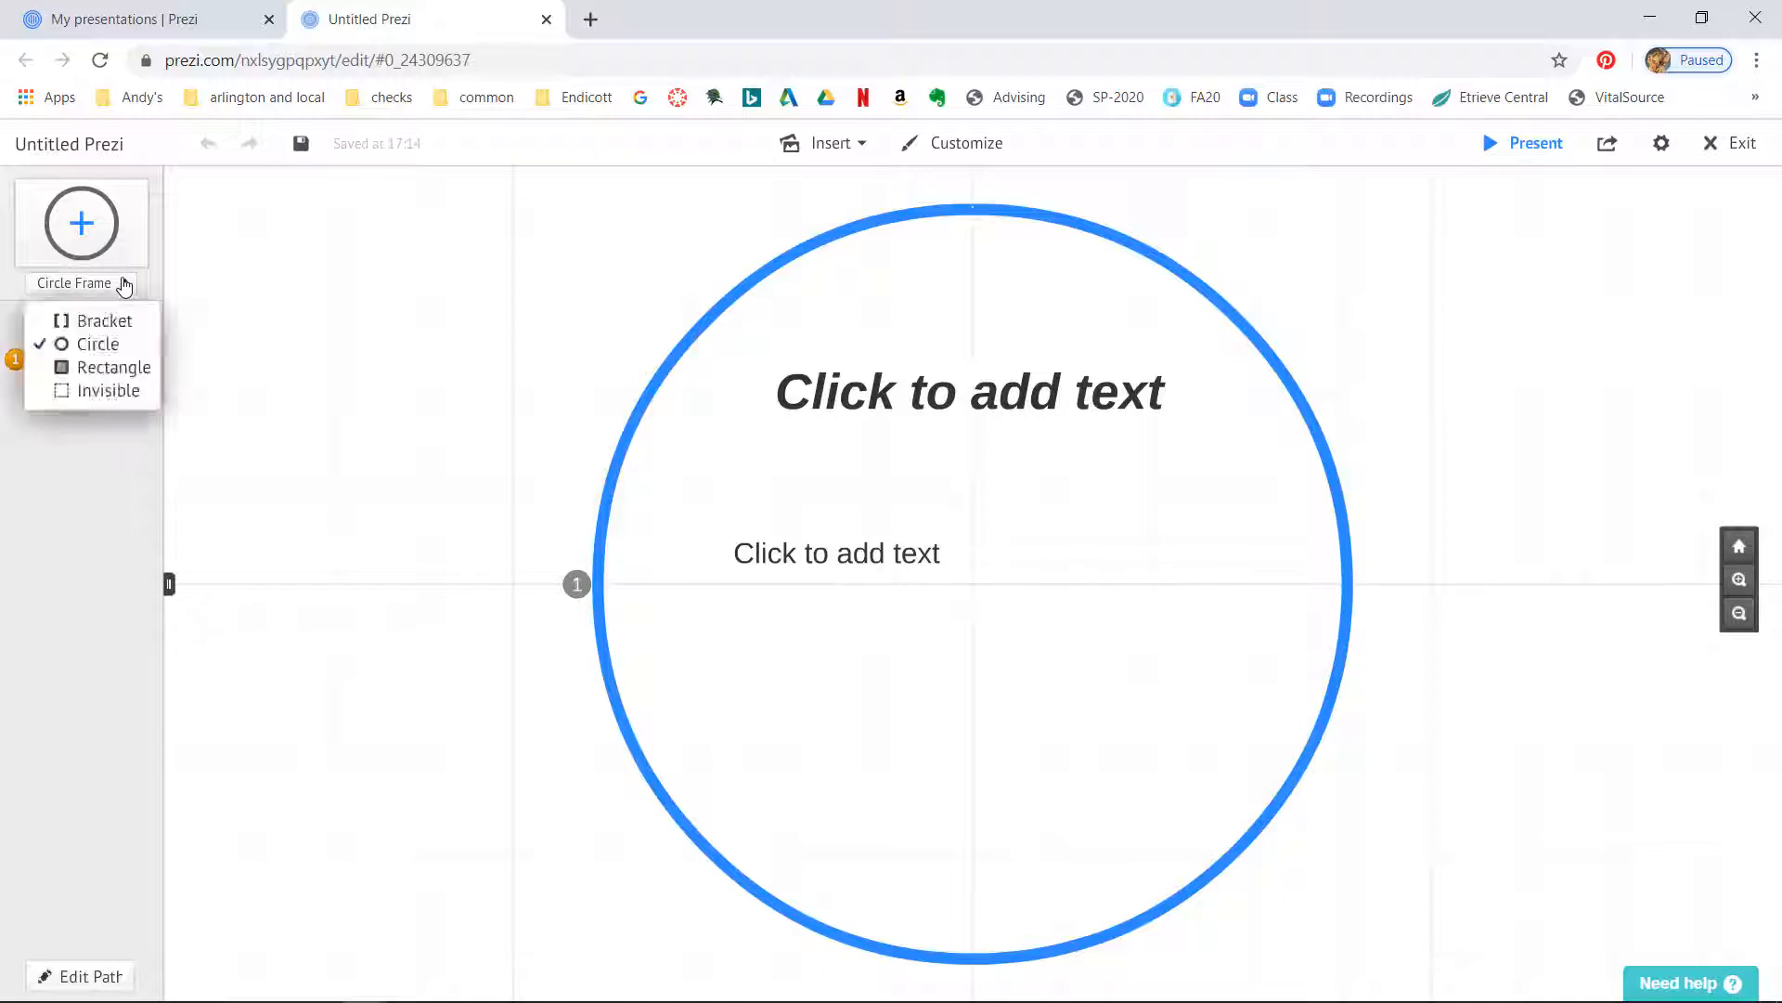
left_click(121, 391)
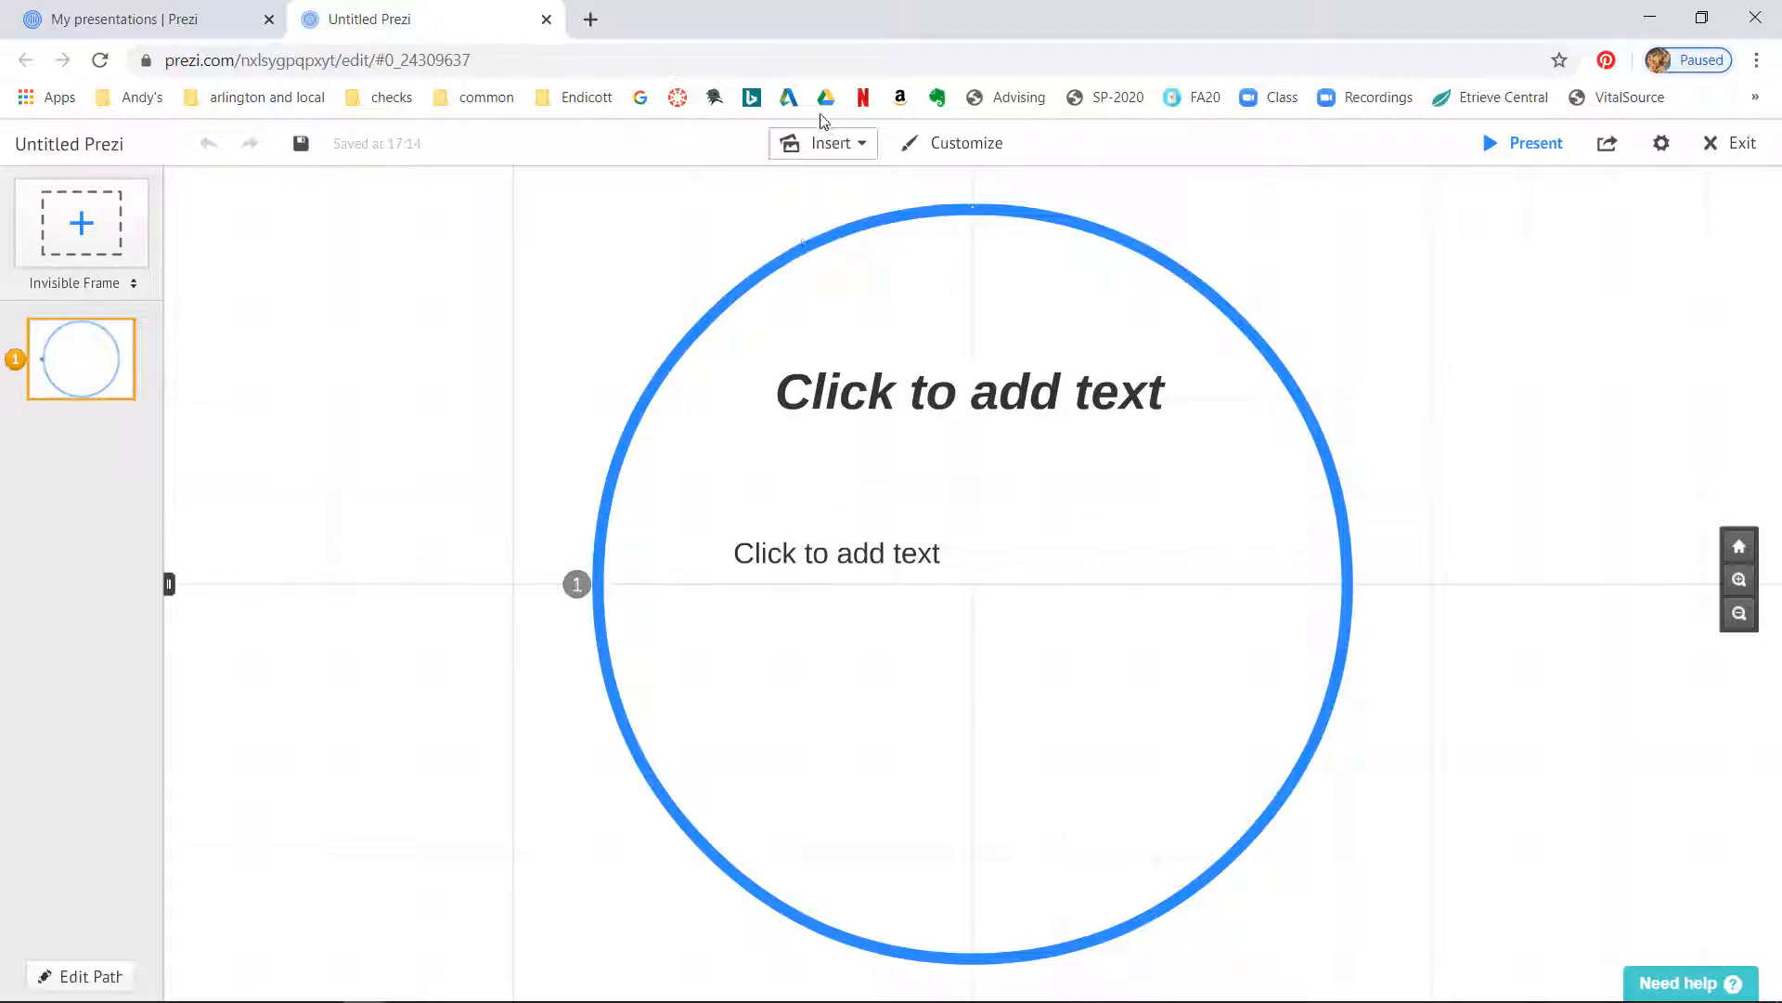
left_click(862, 145)
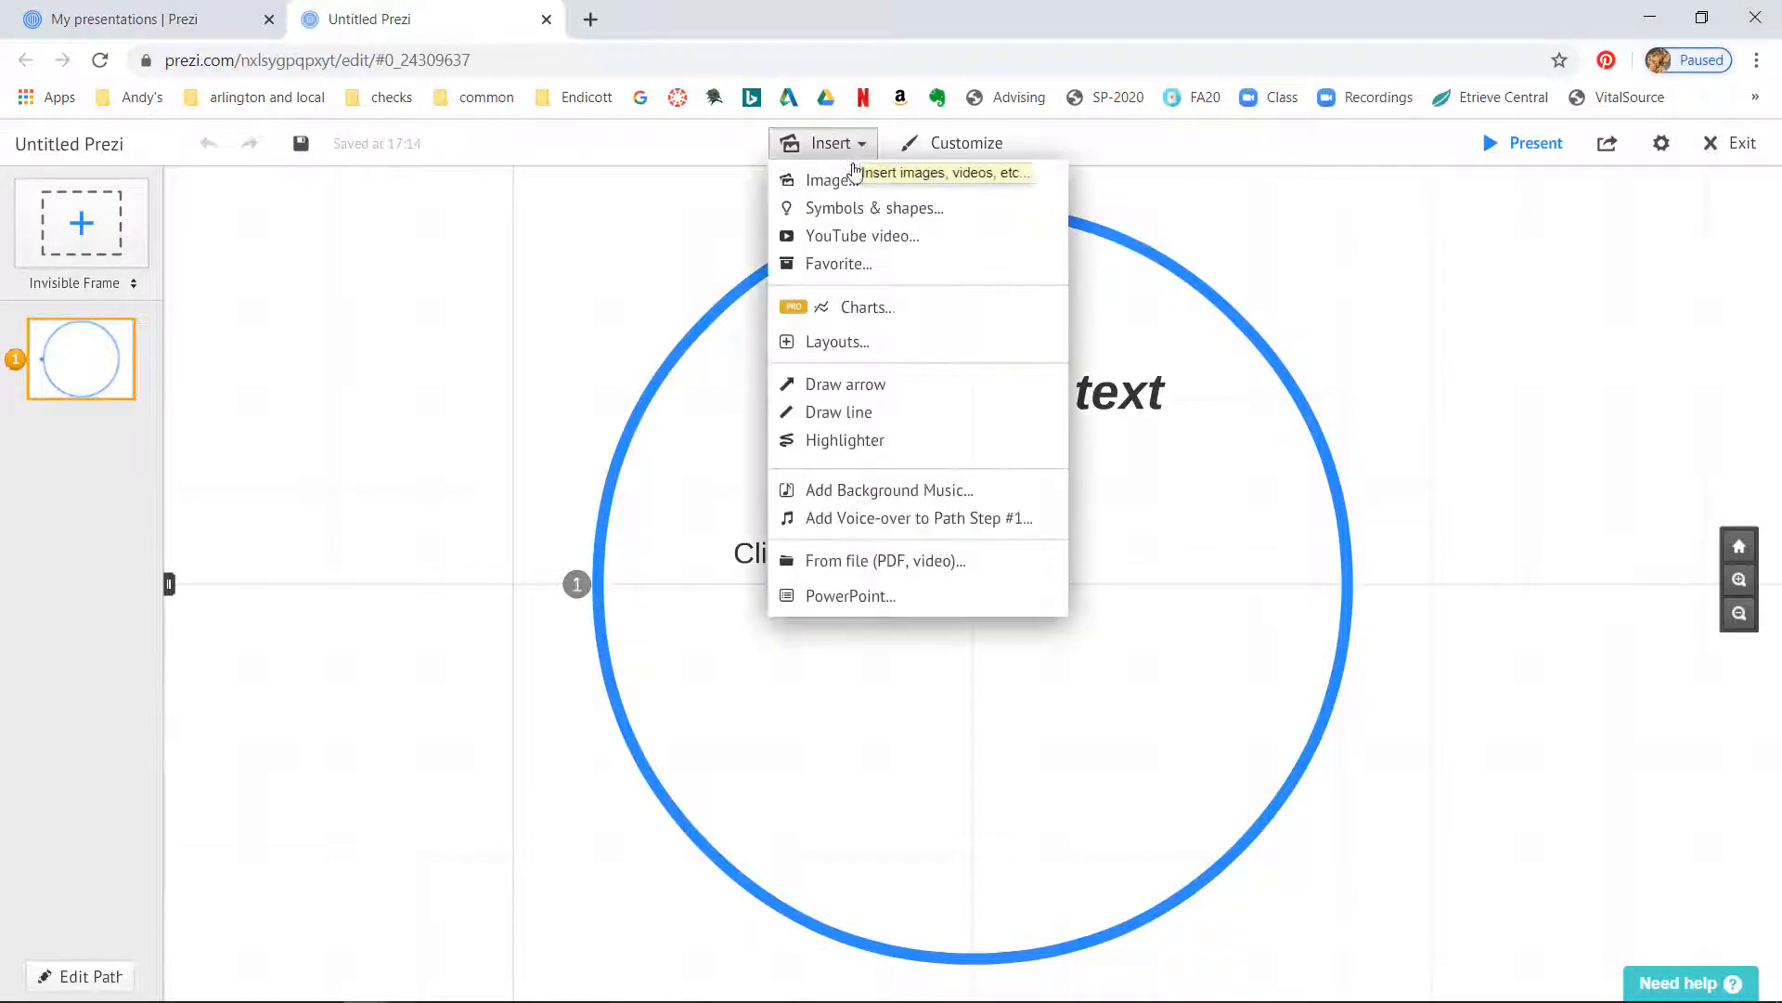
left_click(826, 183)
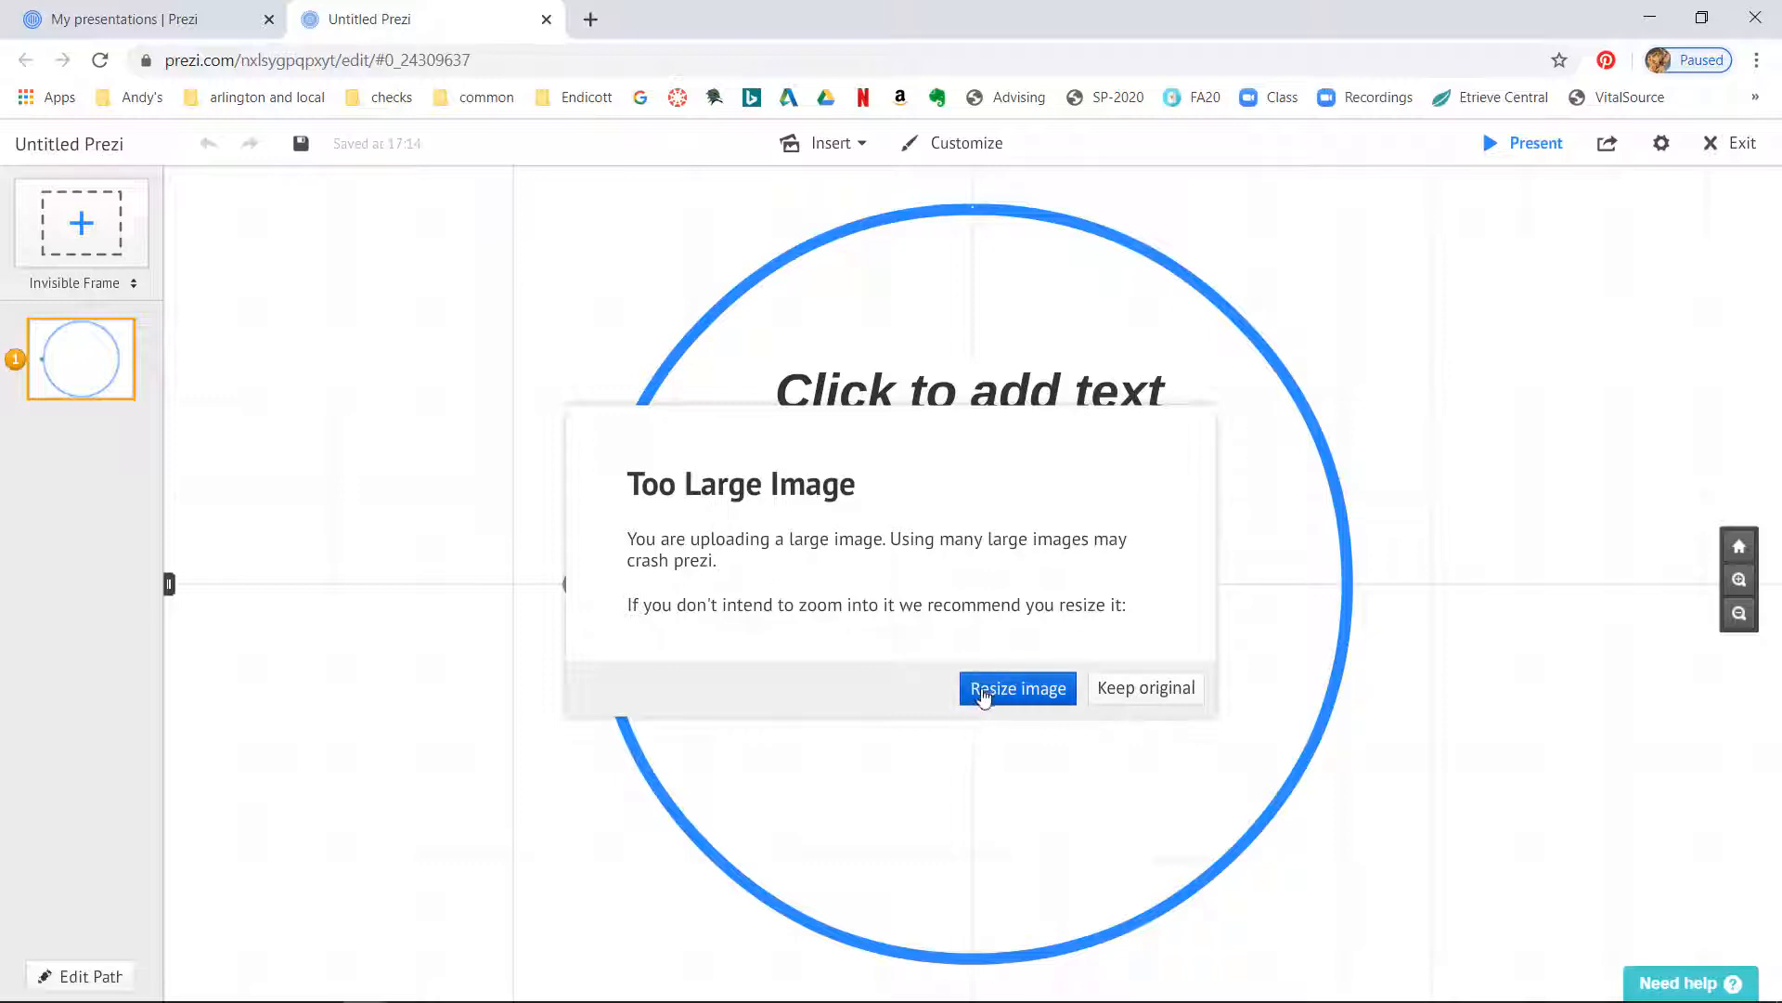
left_click(1146, 689)
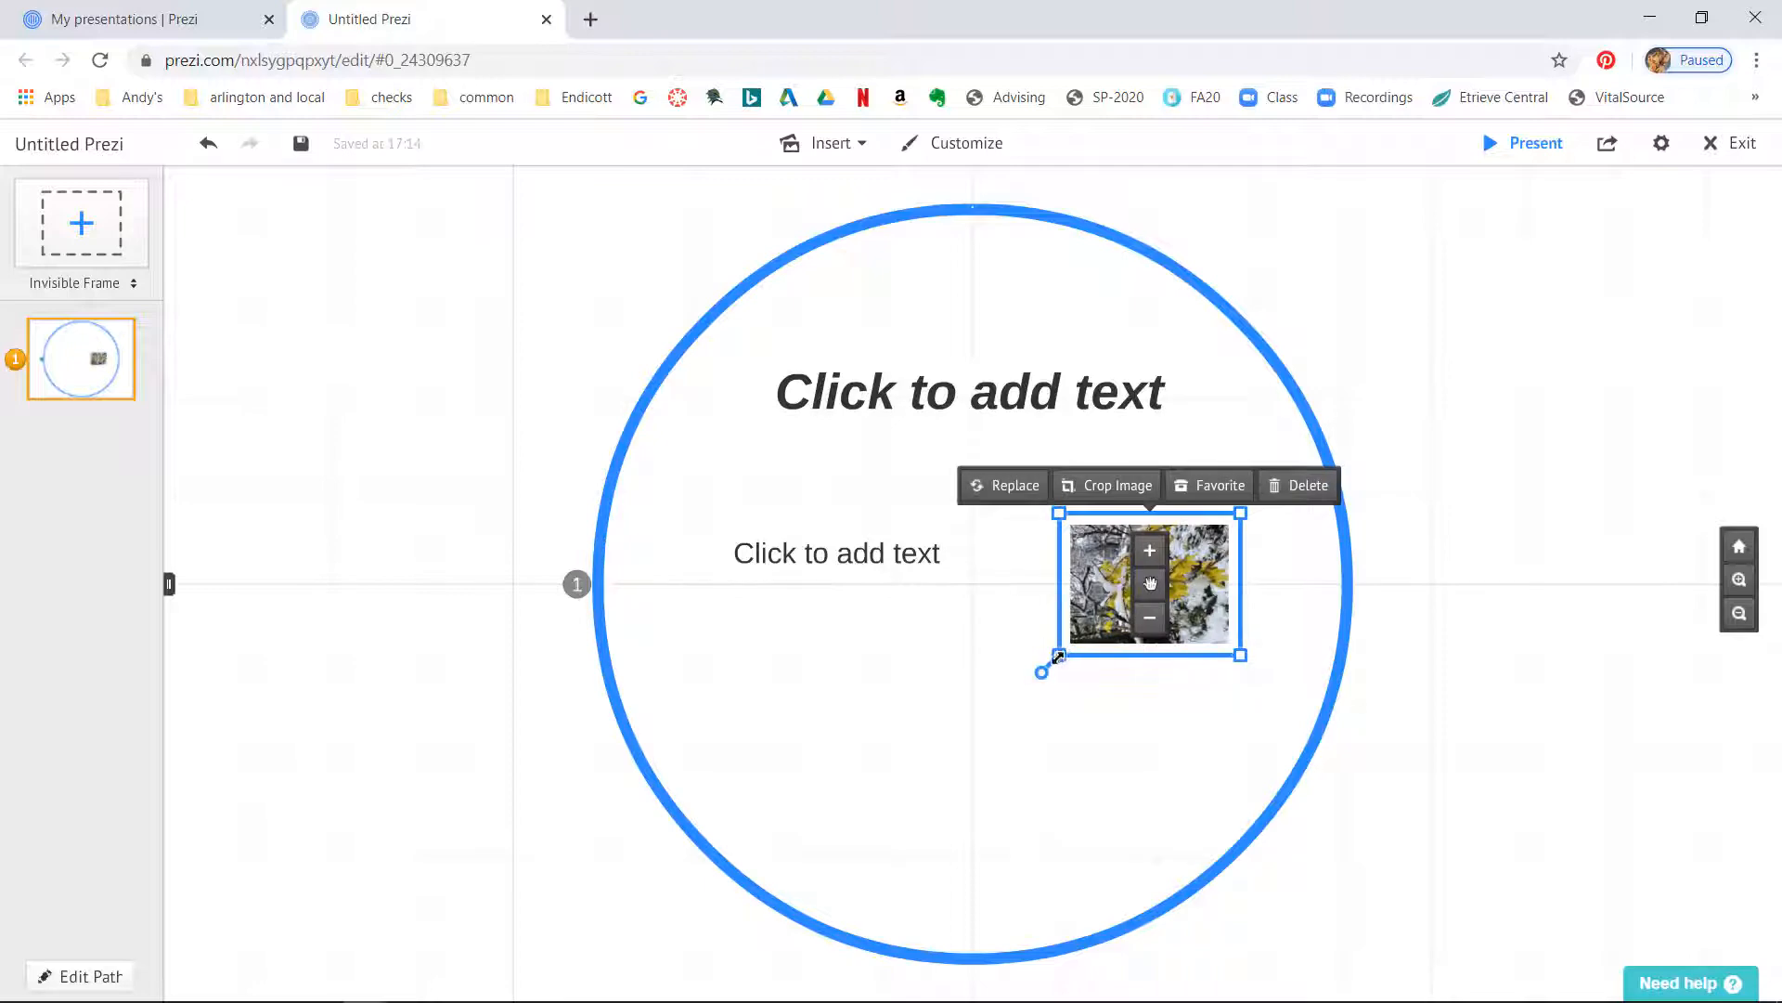
- Enlarge the flower photo until it is about as tall as the circle frame and centre it over the frame
left_click_drag(1058, 657, 1014, 355)
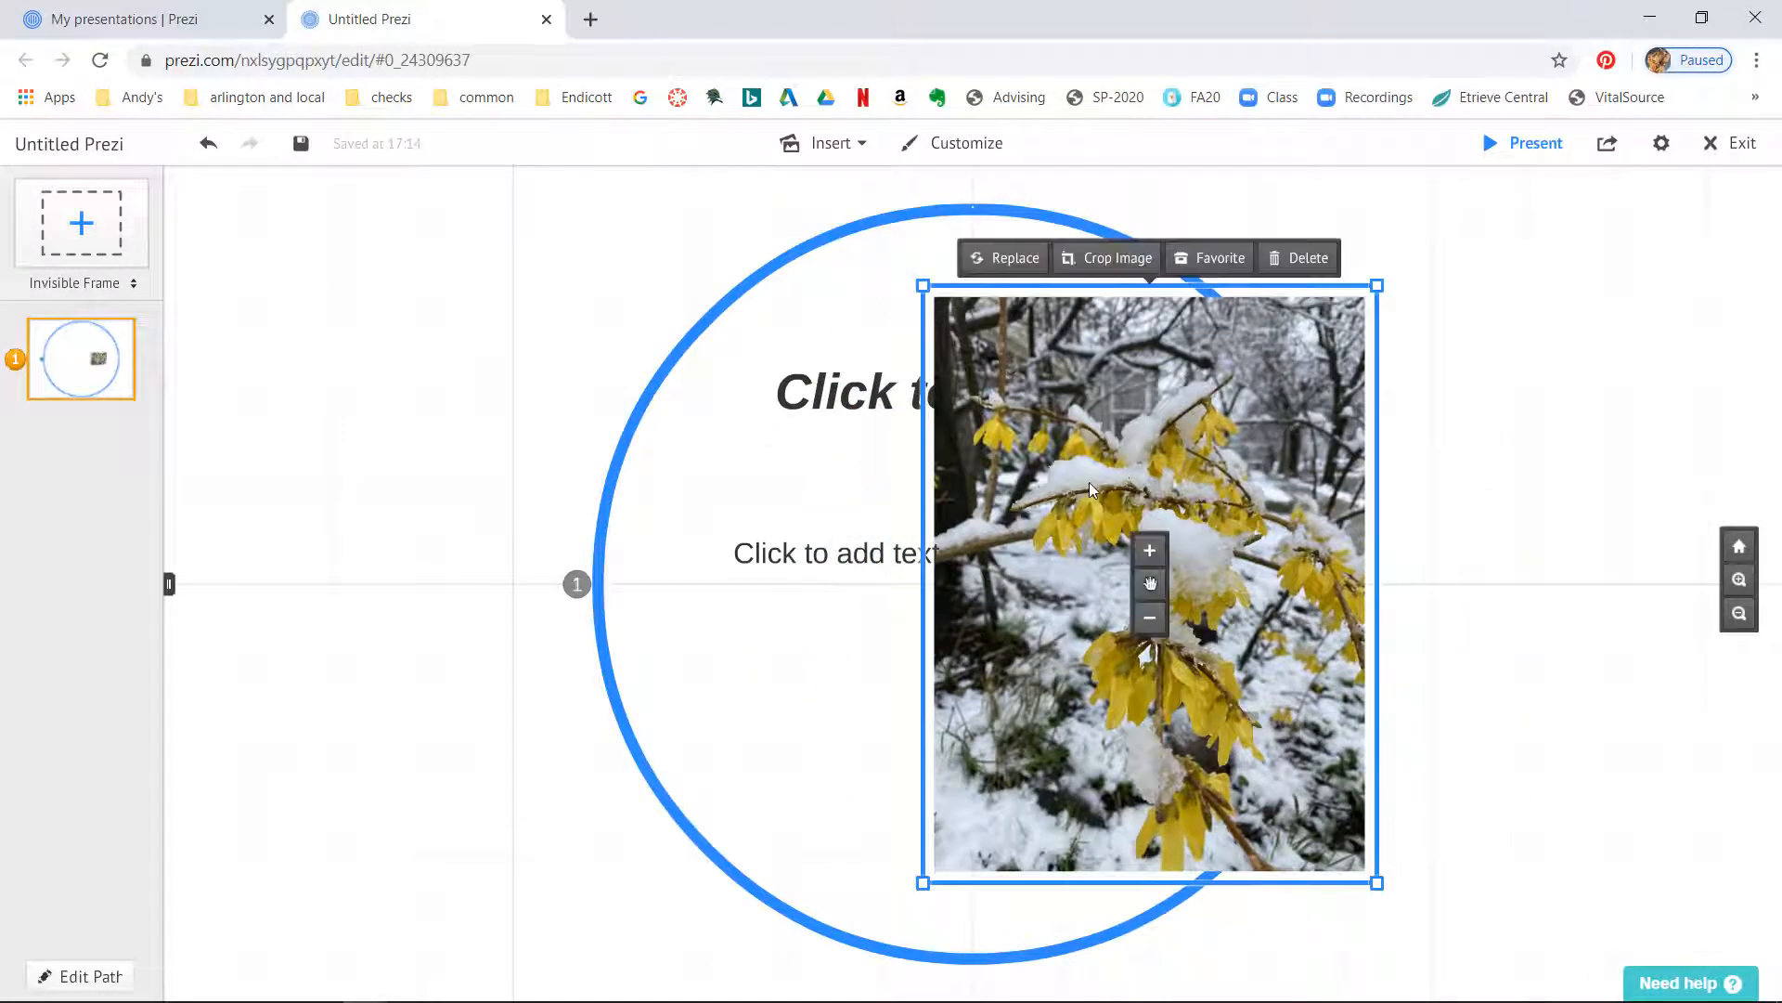
left_click_drag(1089, 481, 1084, 578)
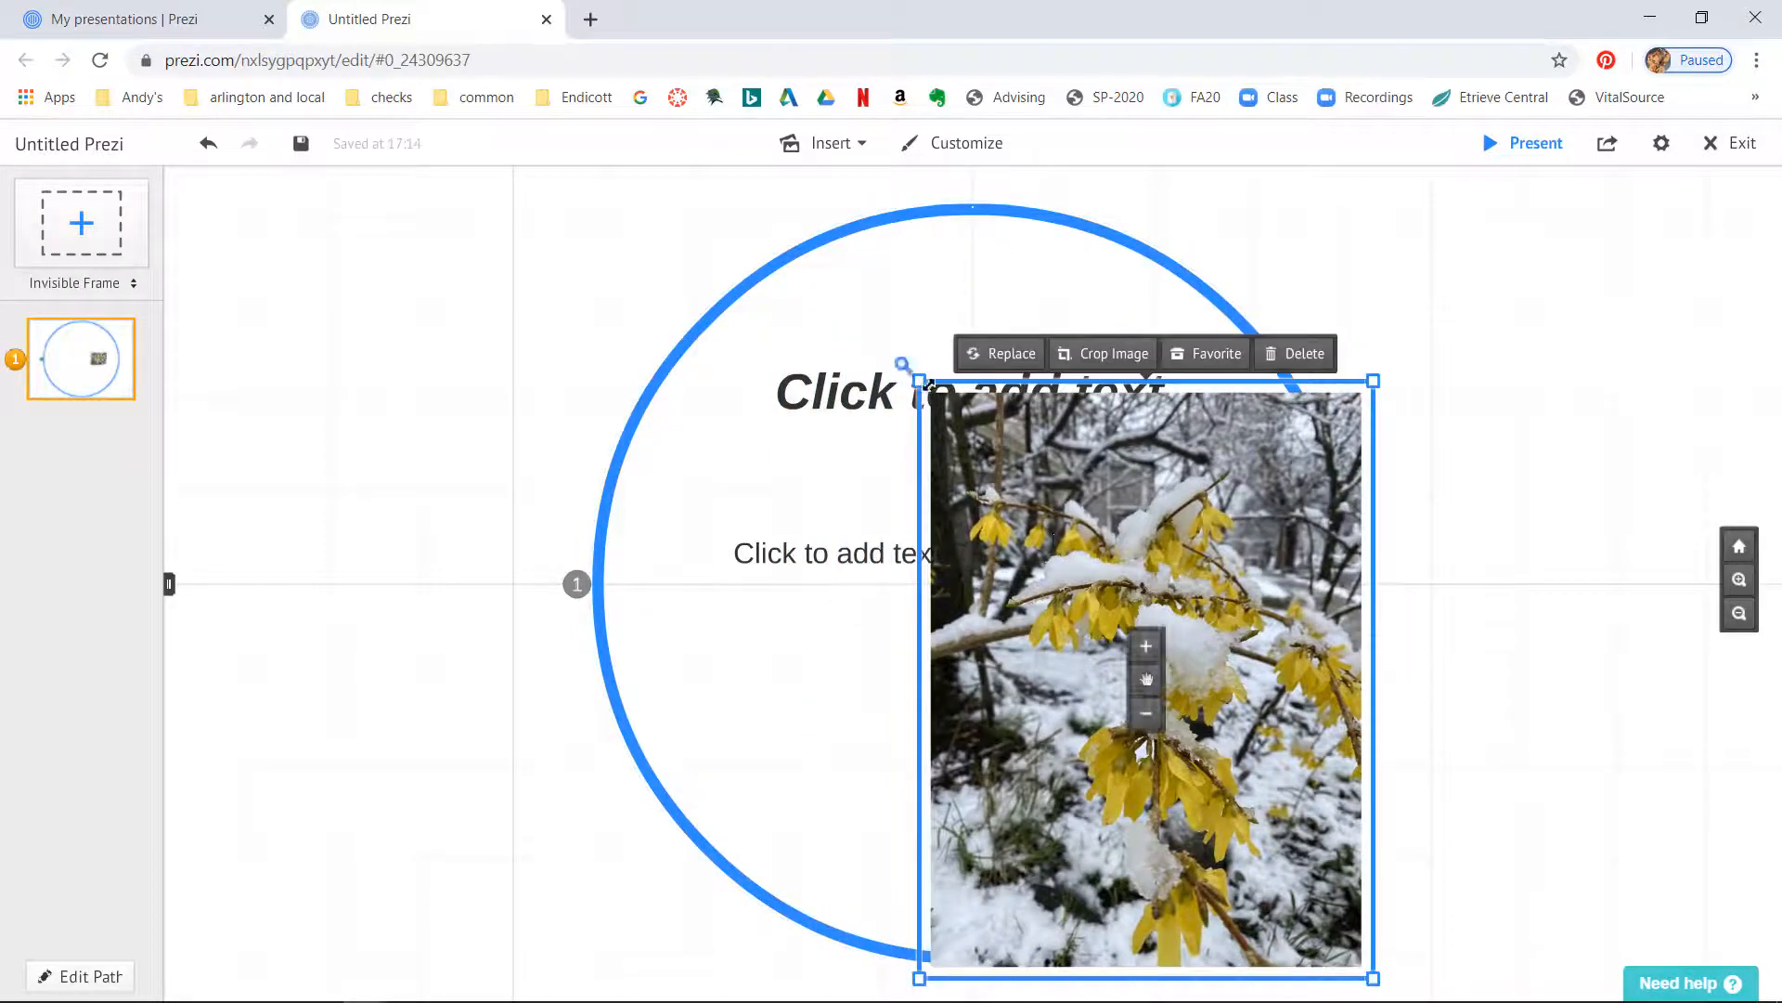
left_click_drag(918, 381, 779, 311)
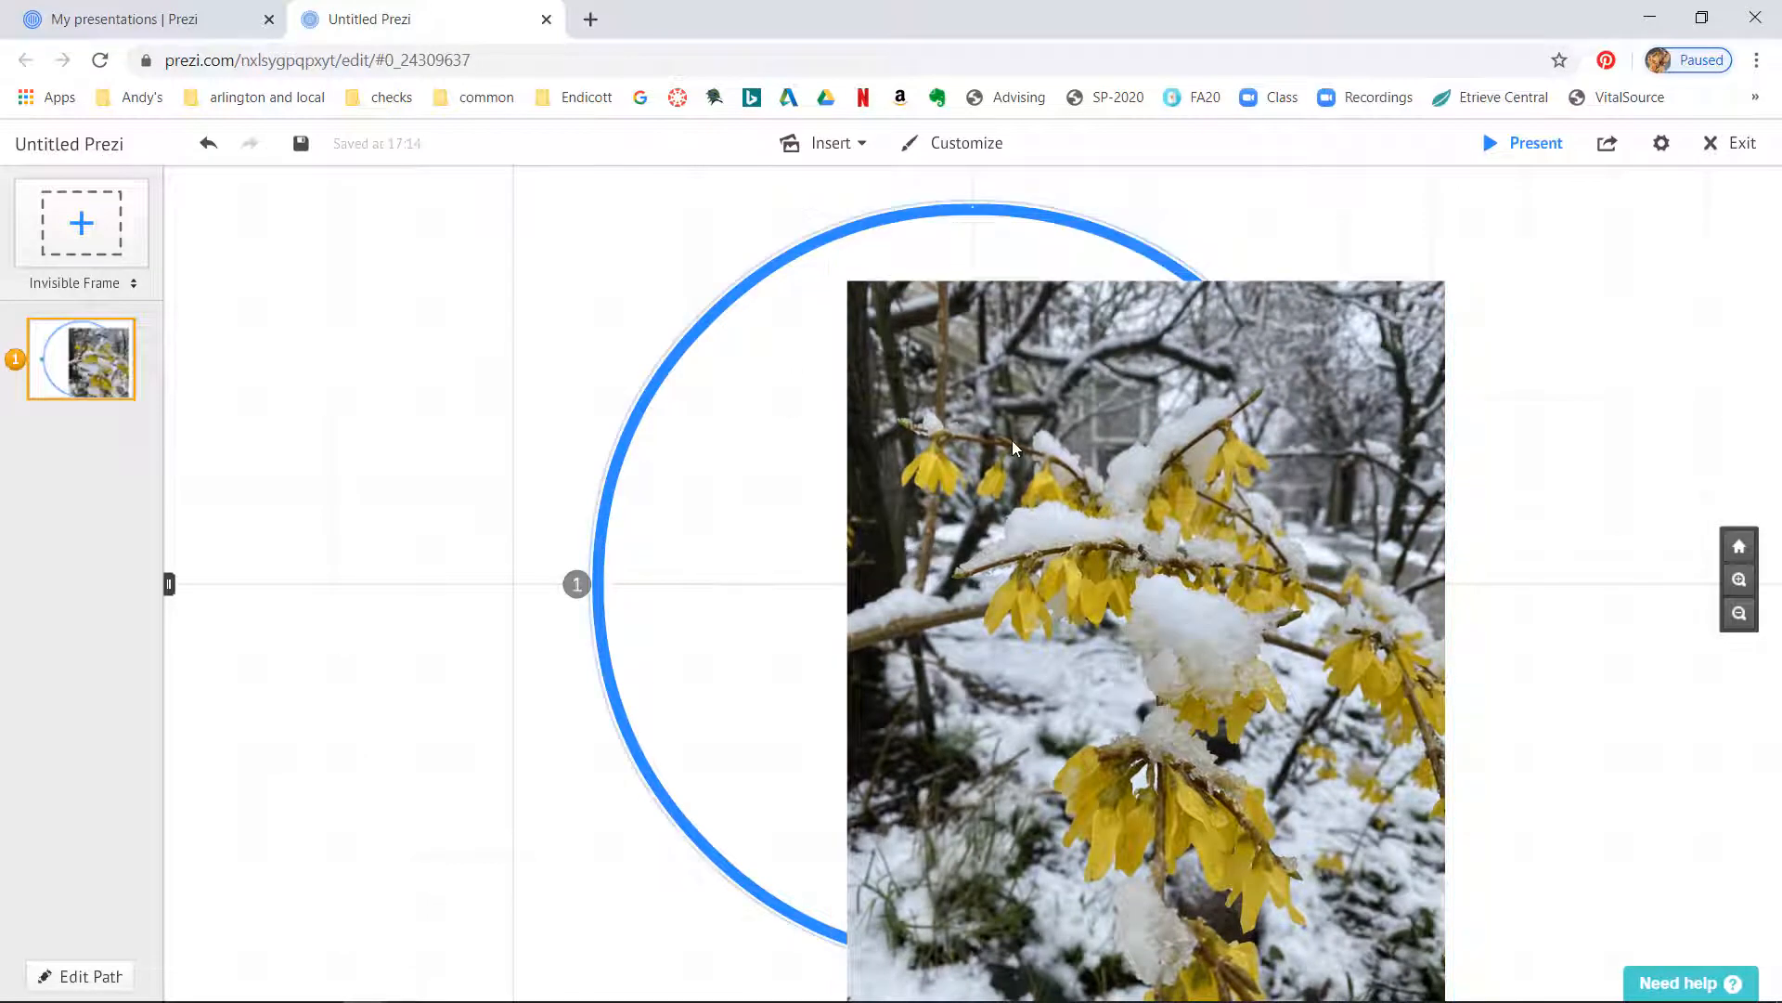
left_click_drag(1072, 471, 909, 356)
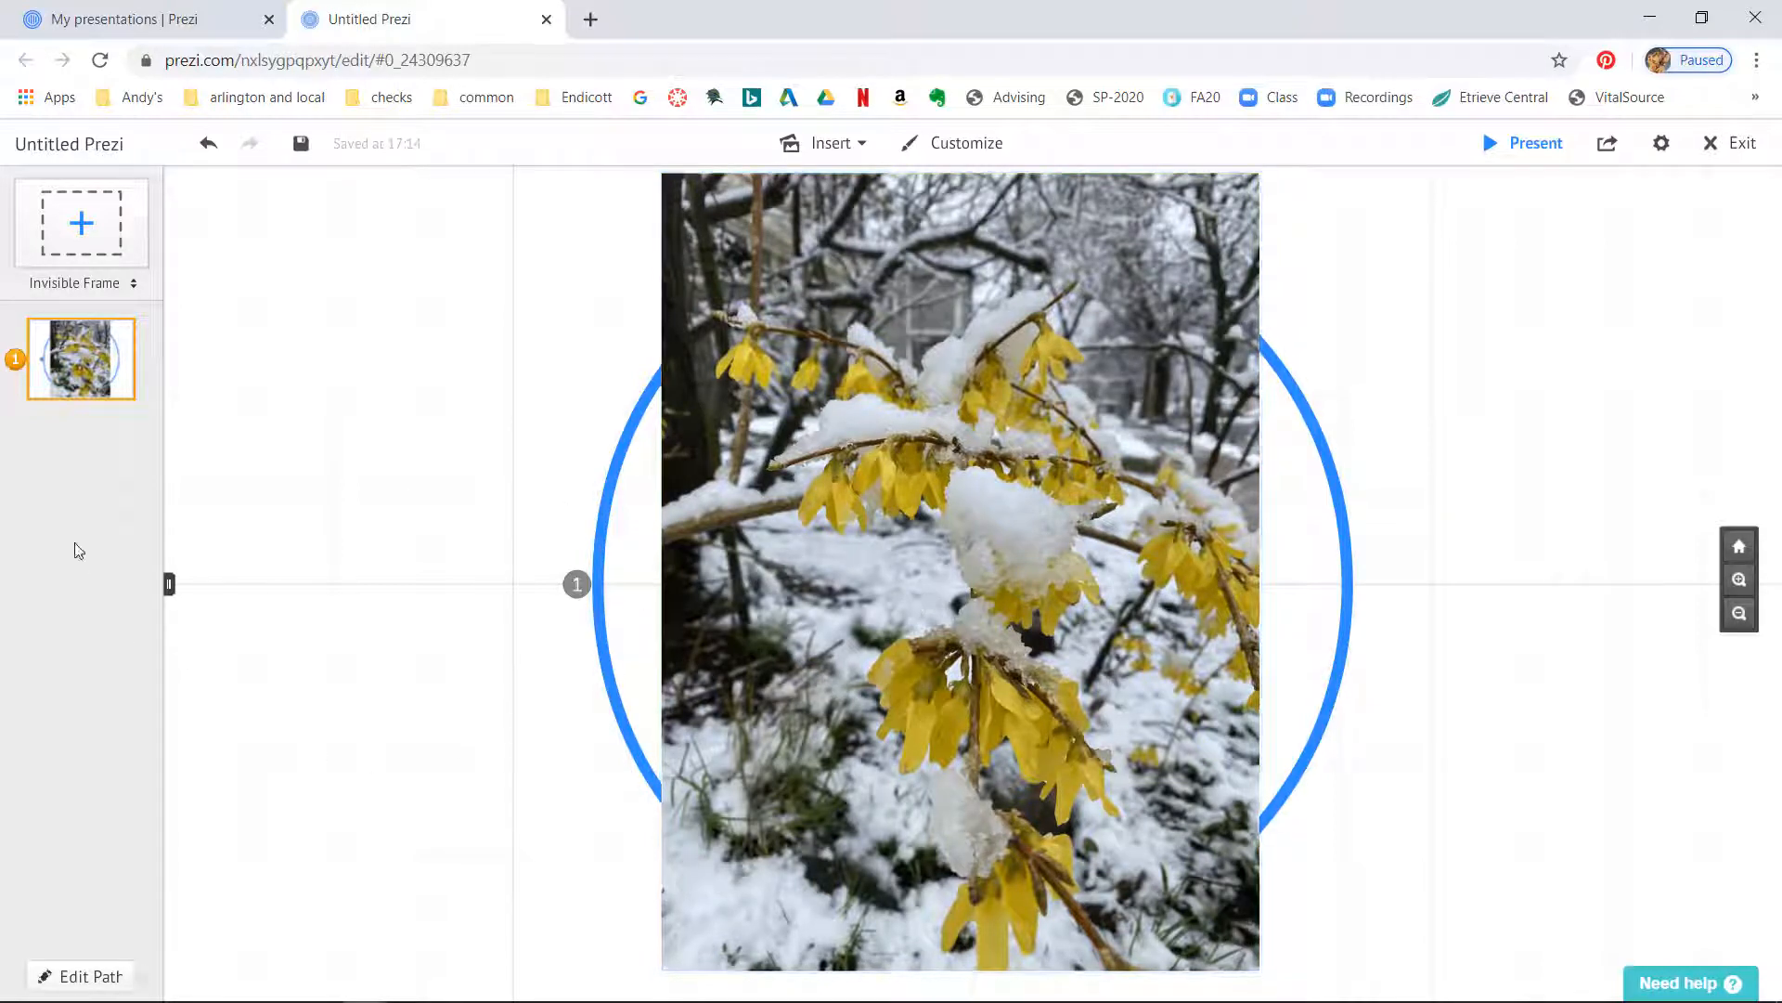
- Start editing the path and add a close-up view of the photo's central snowy branches as path step 2
left_click(85, 979)
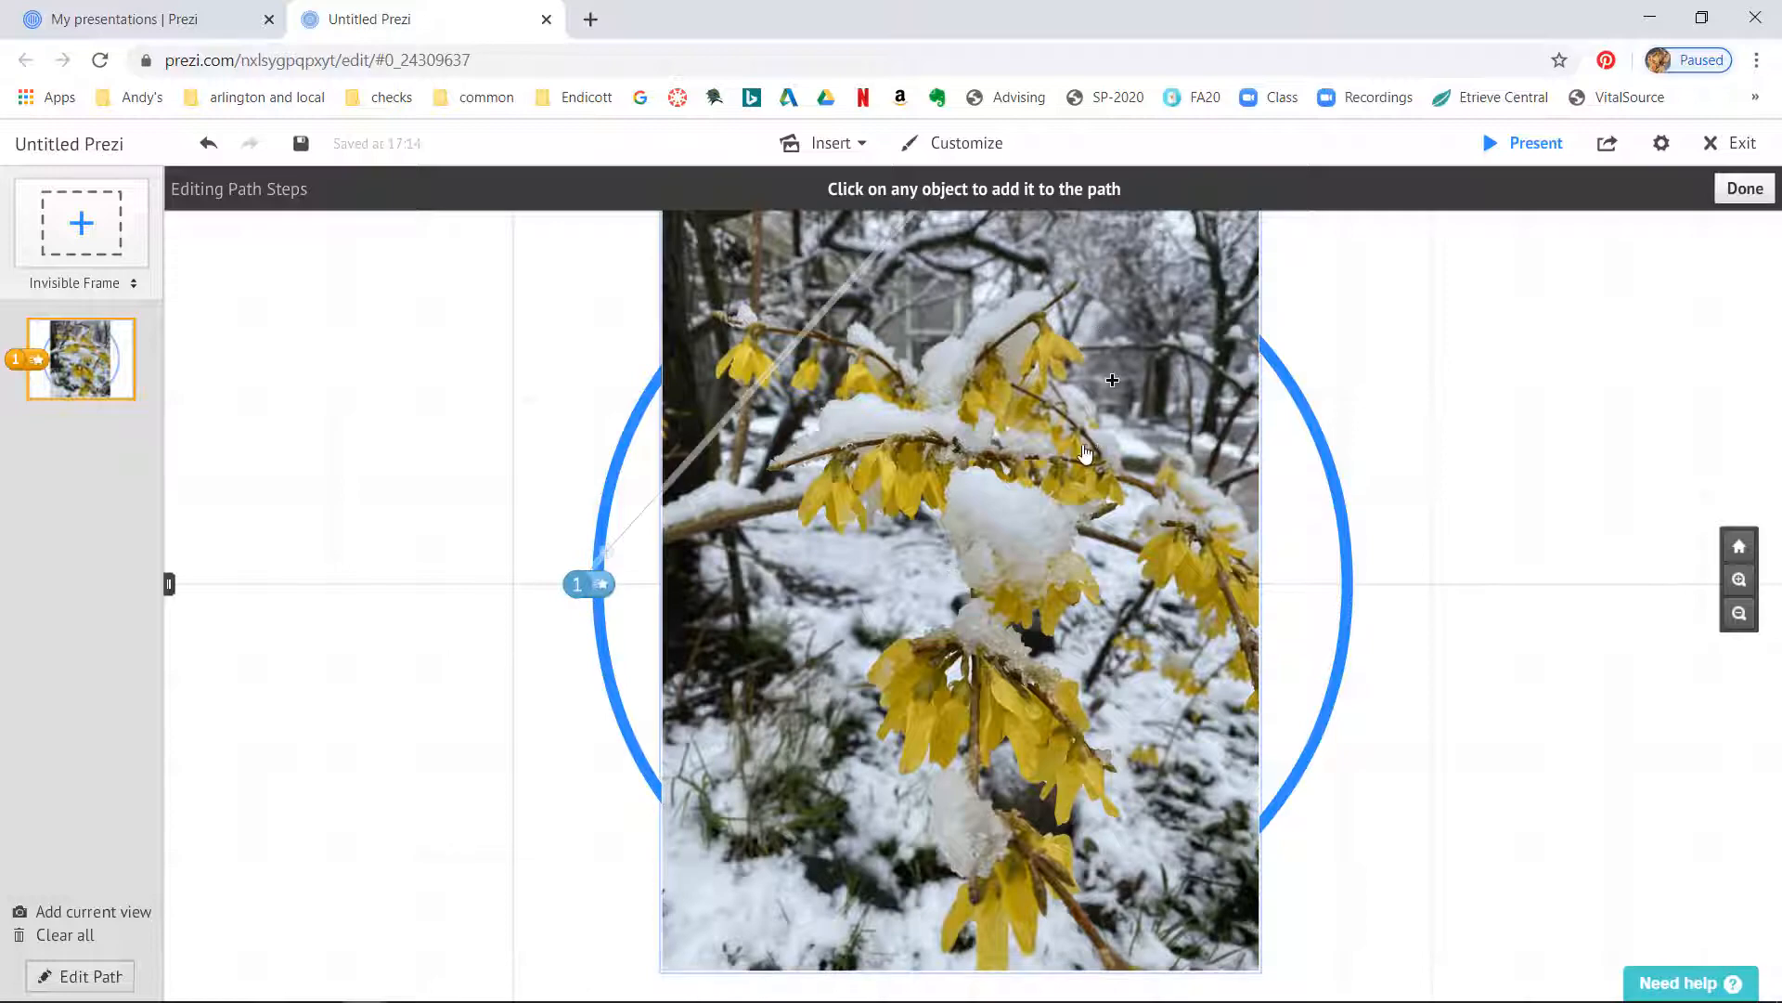
scroll(1021, 417, "down", 3)
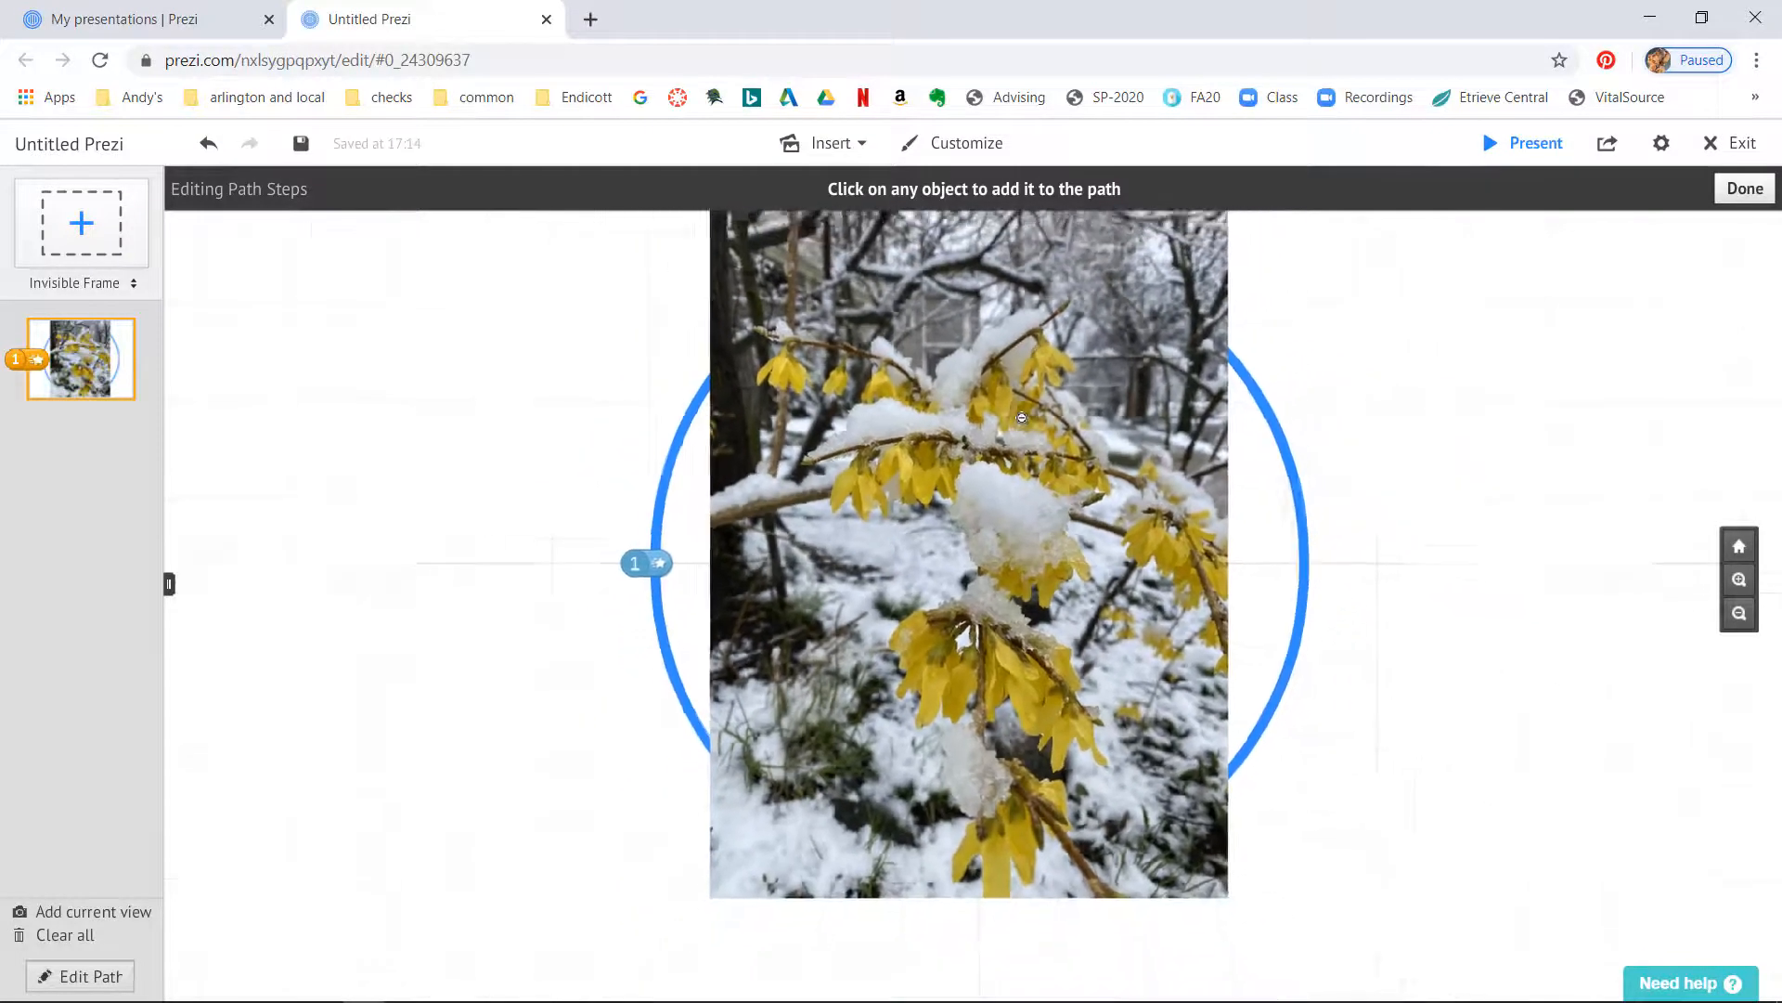
scroll(1022, 417, "up", 5)
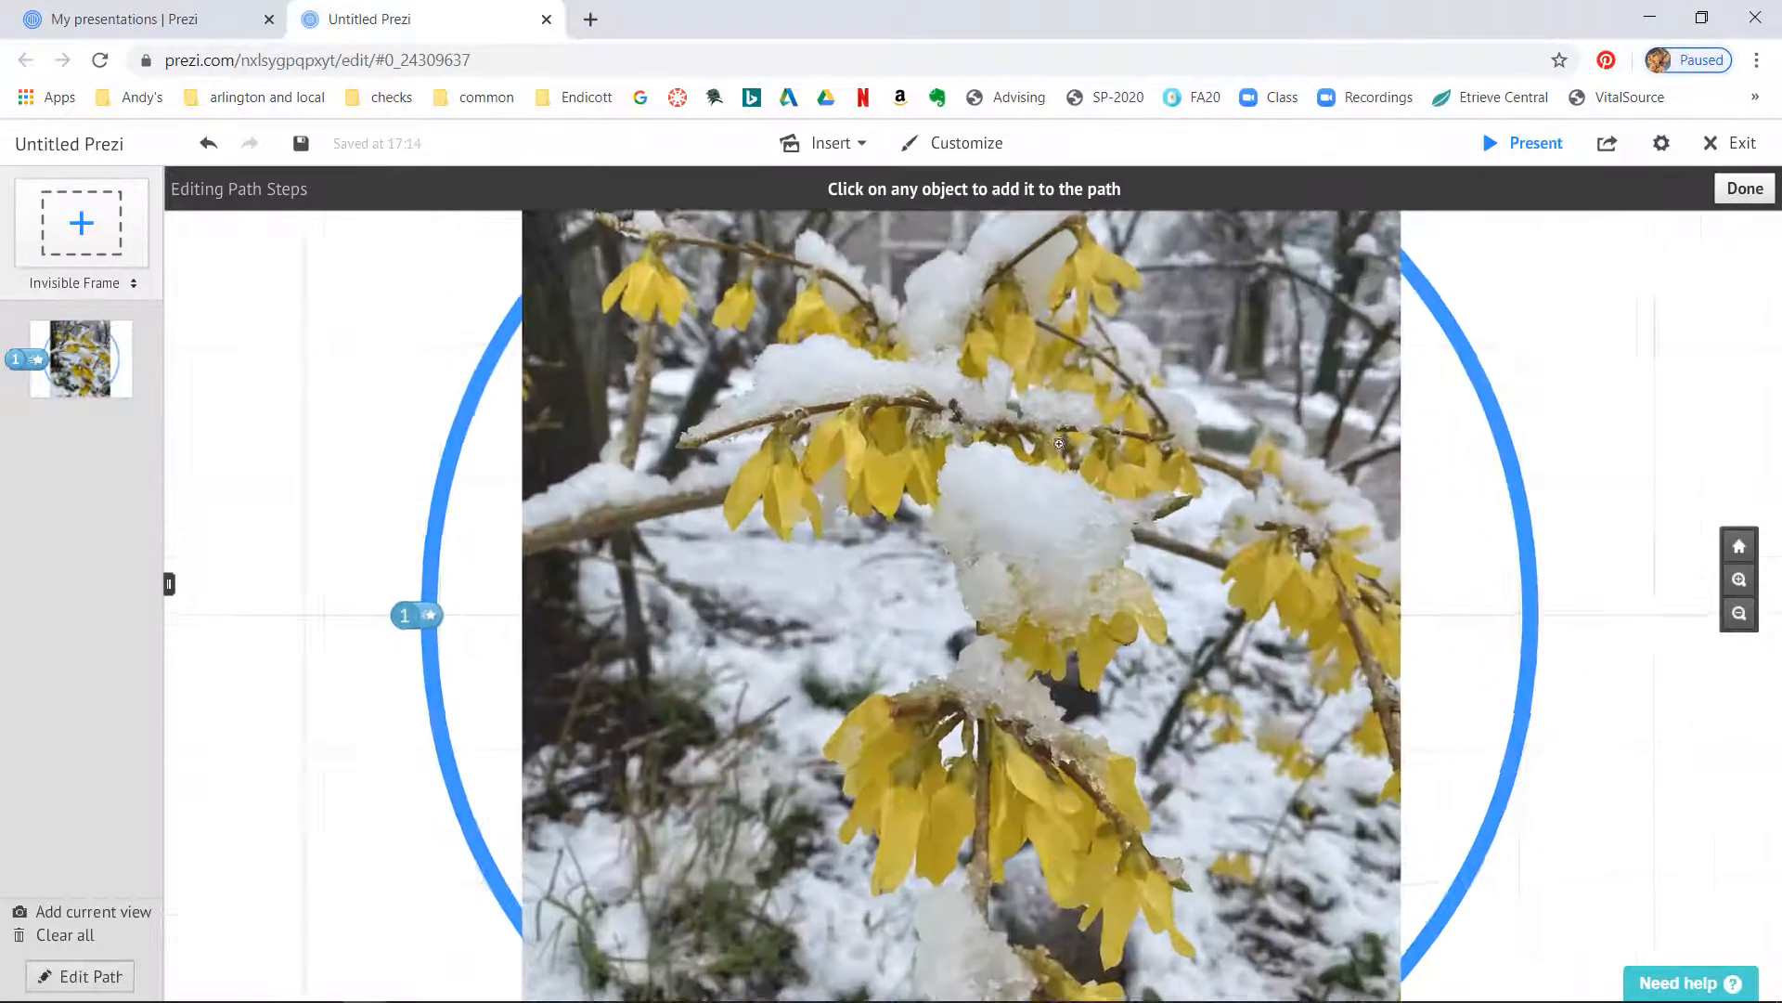
scroll(1059, 444, "up", 2)
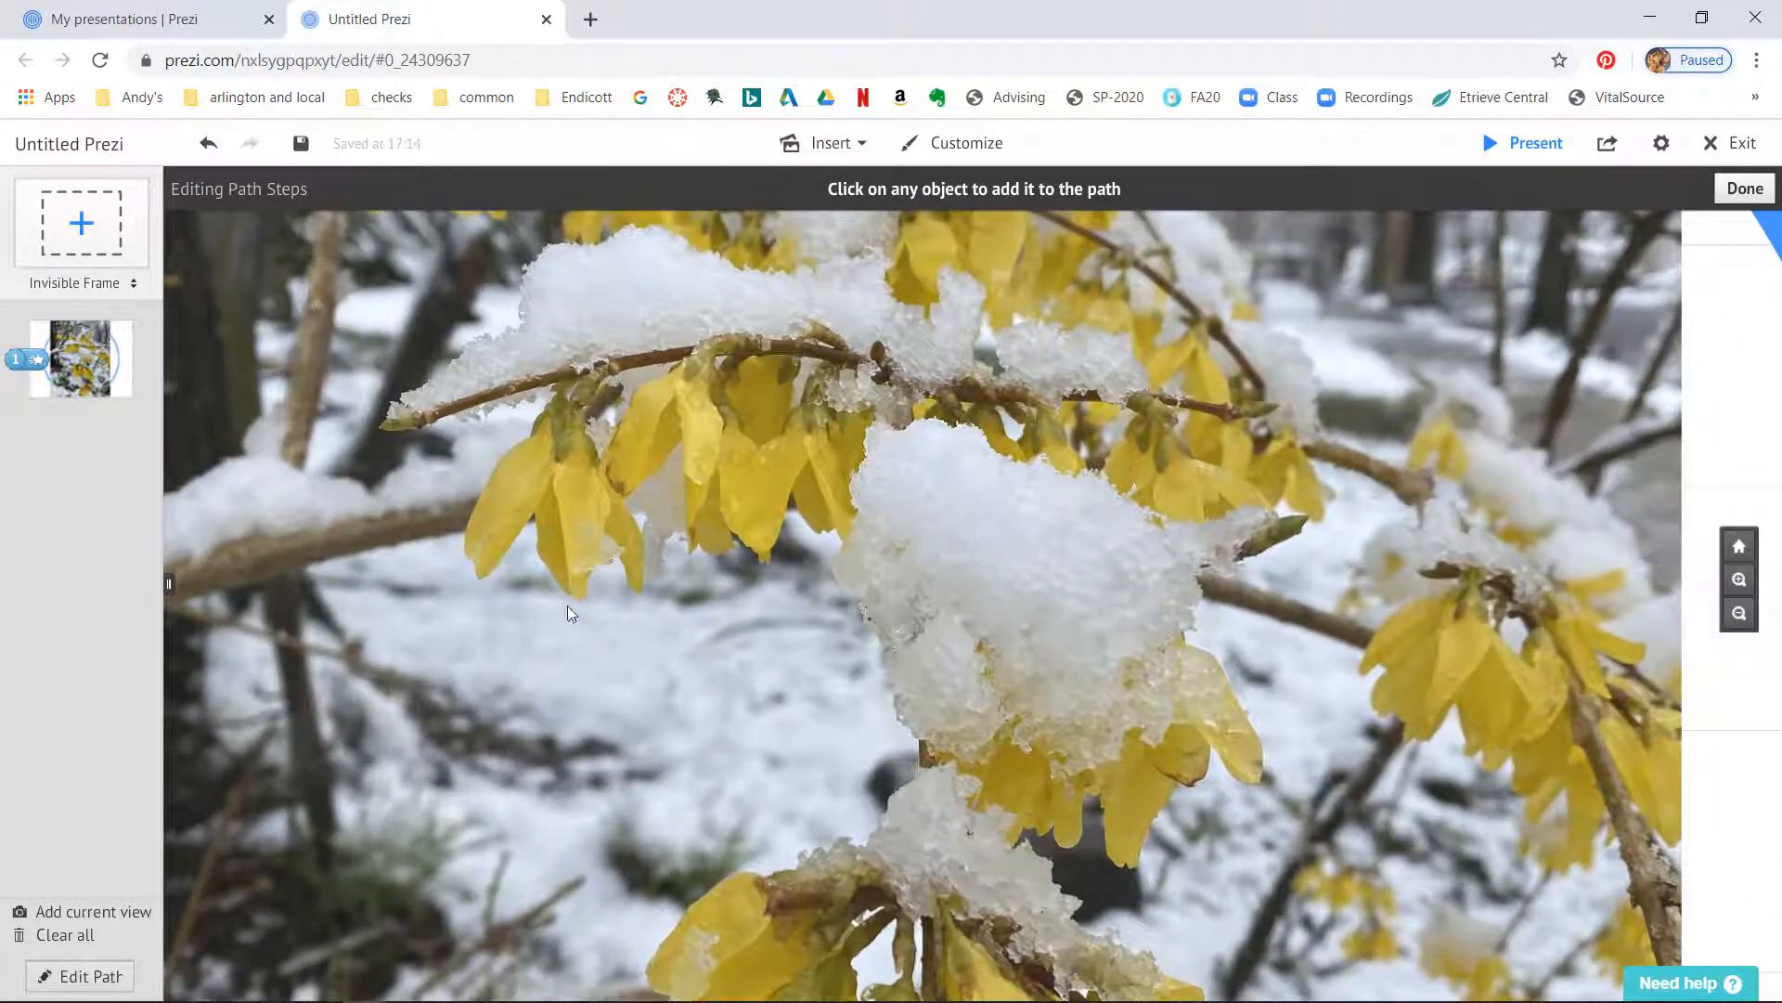
left_click(88, 912)
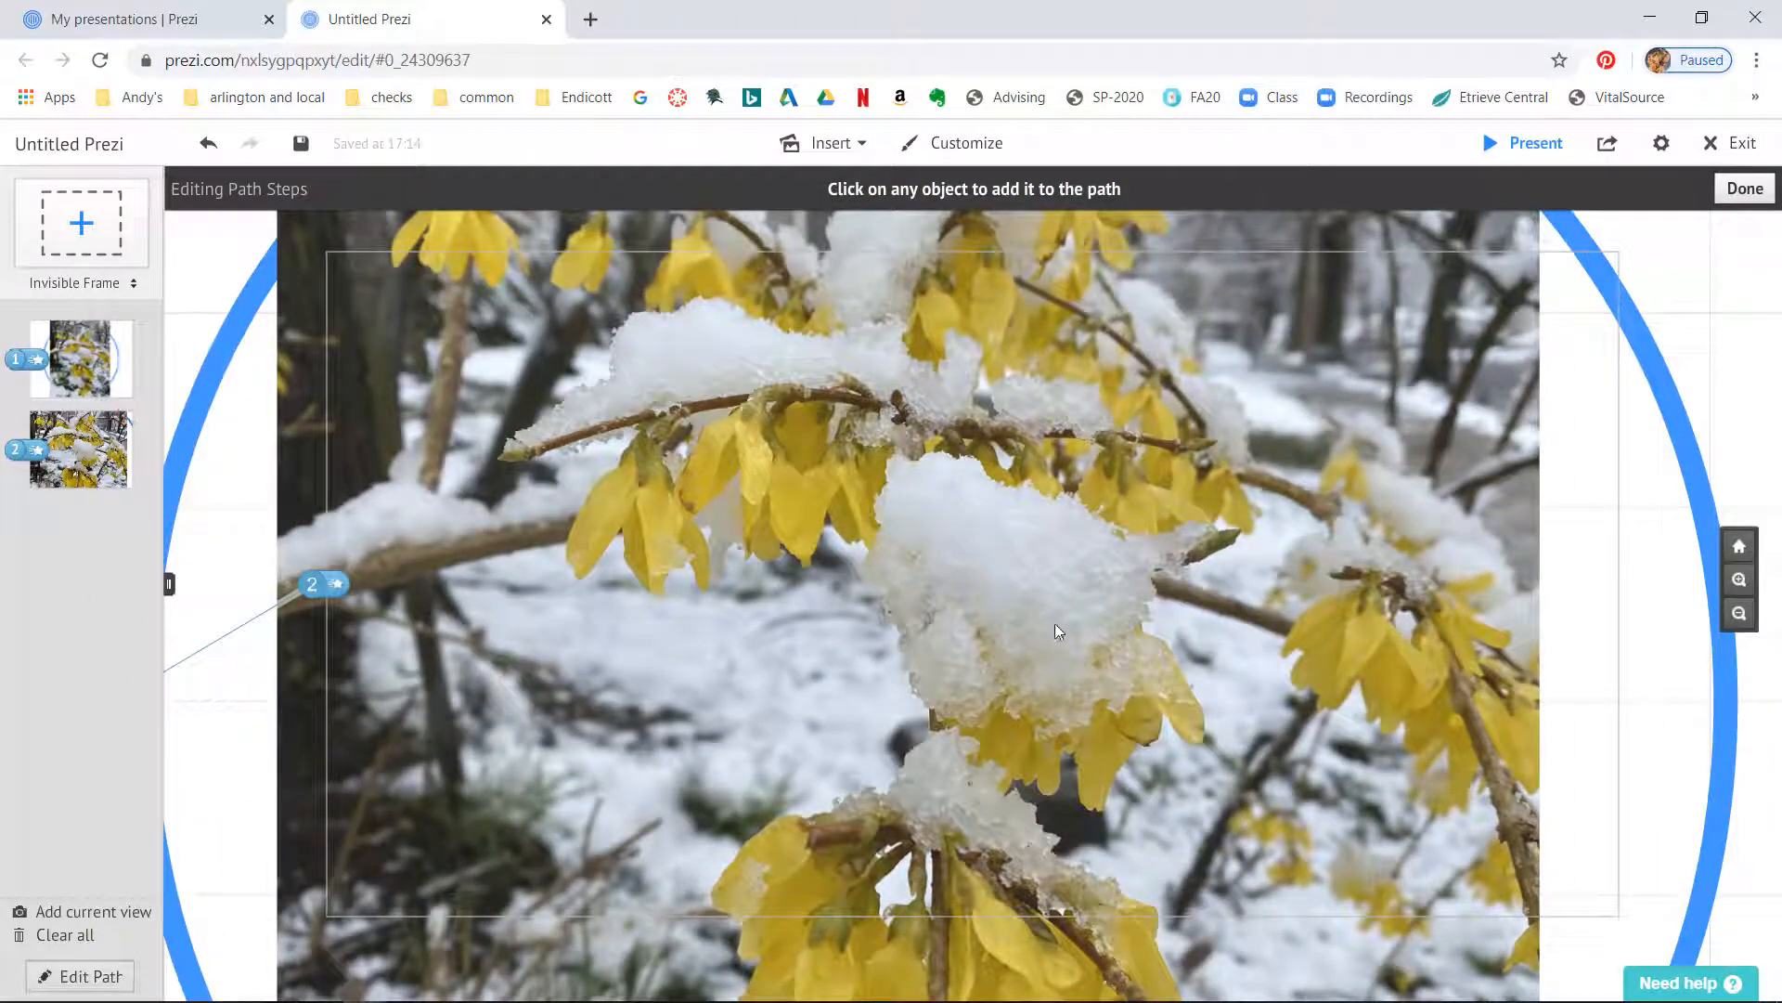
- Add a closer view centred on the photo's large clump of snow as path step 3
scroll(928, 633, "up", 5)
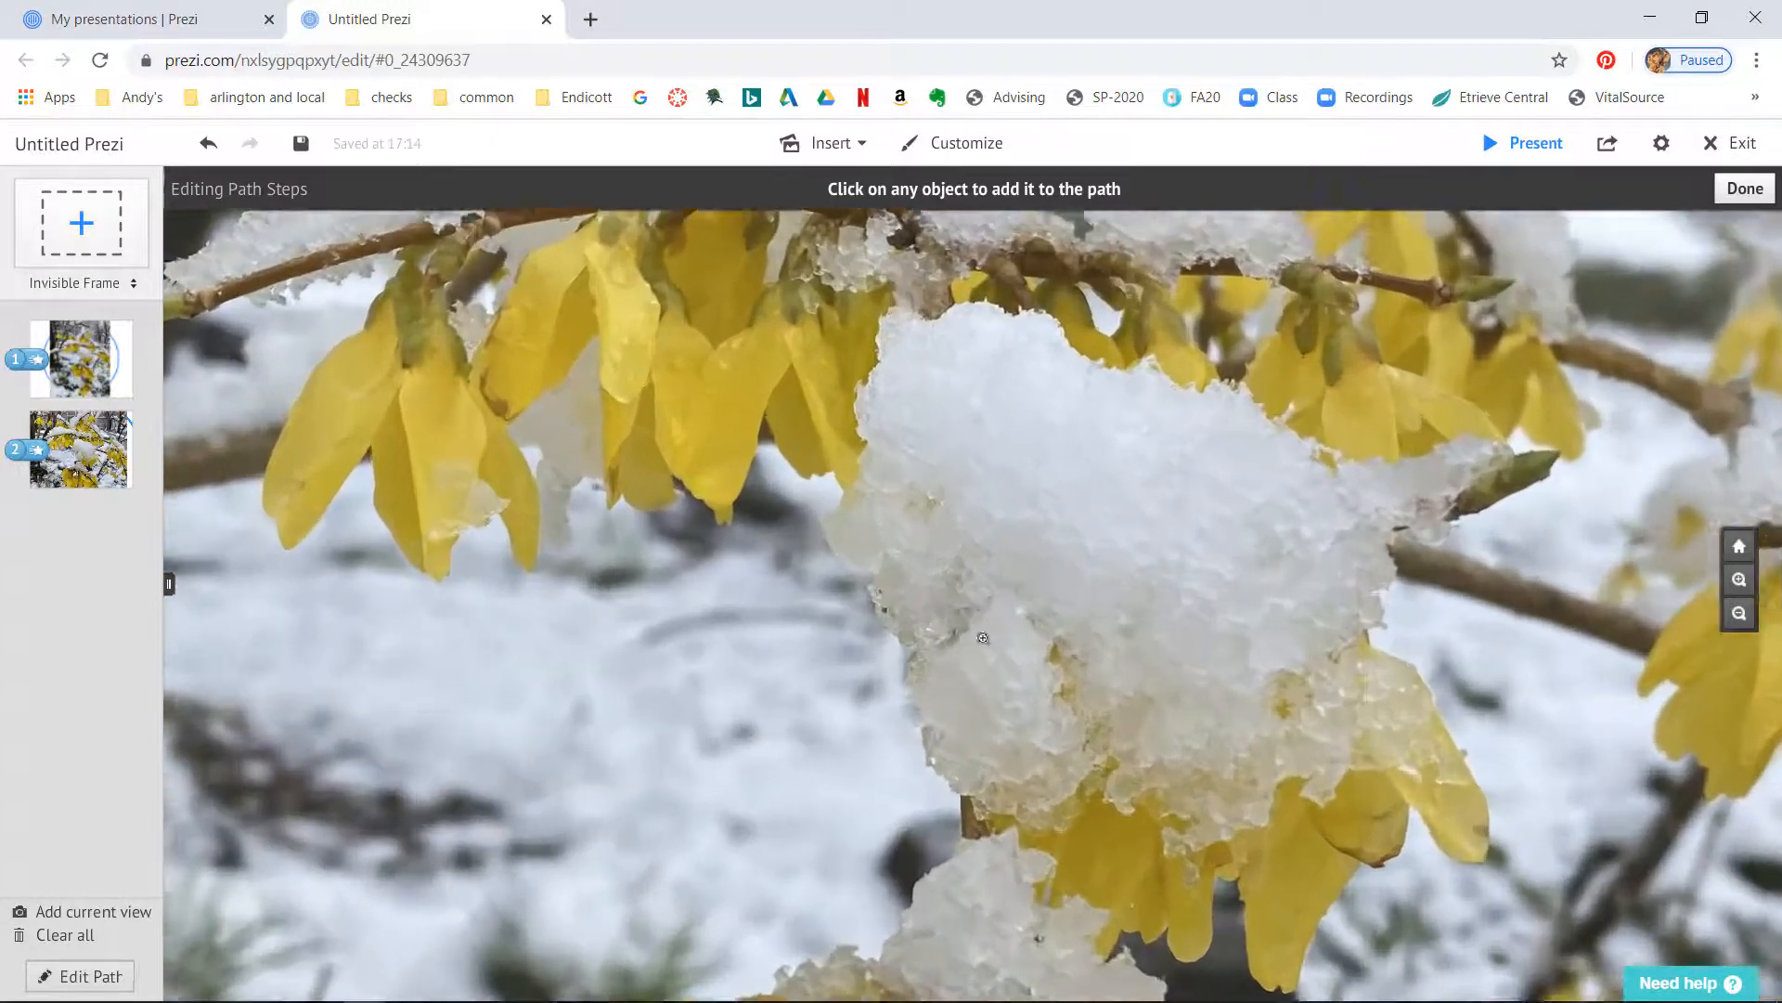
scroll(966, 815, "down", 2)
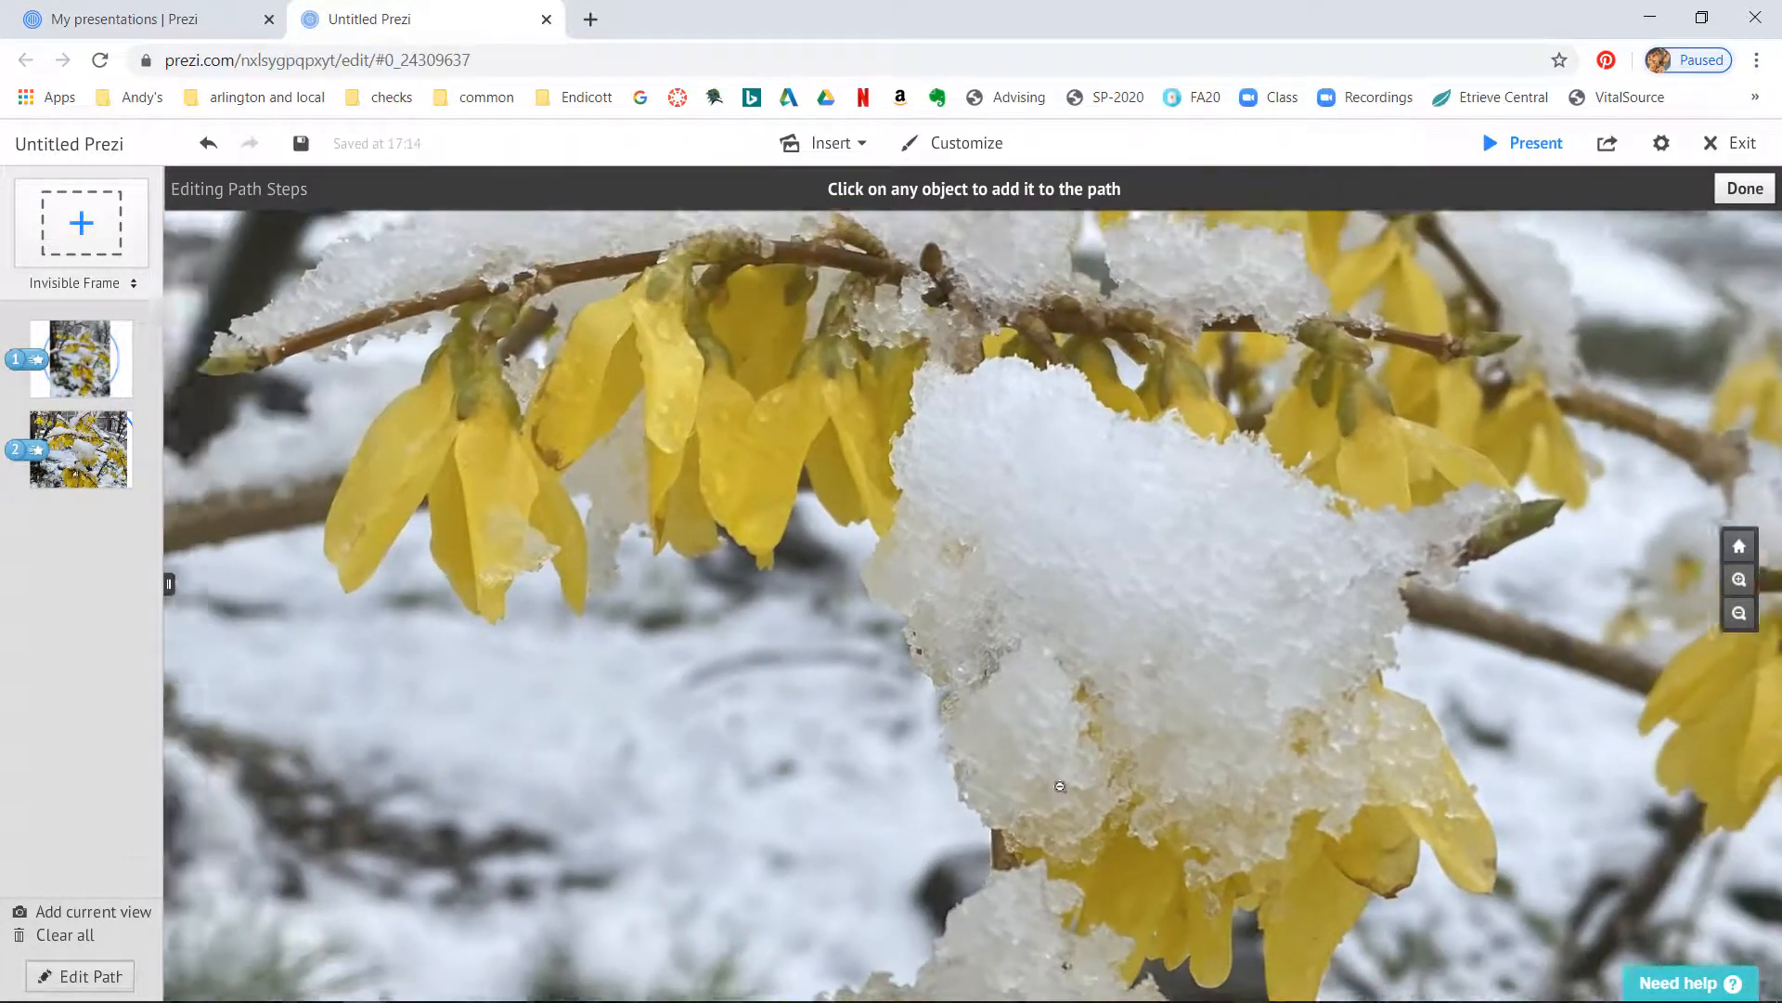
left_click_drag(1030, 794, 697, 748)
scroll(635, 683, "up", 2)
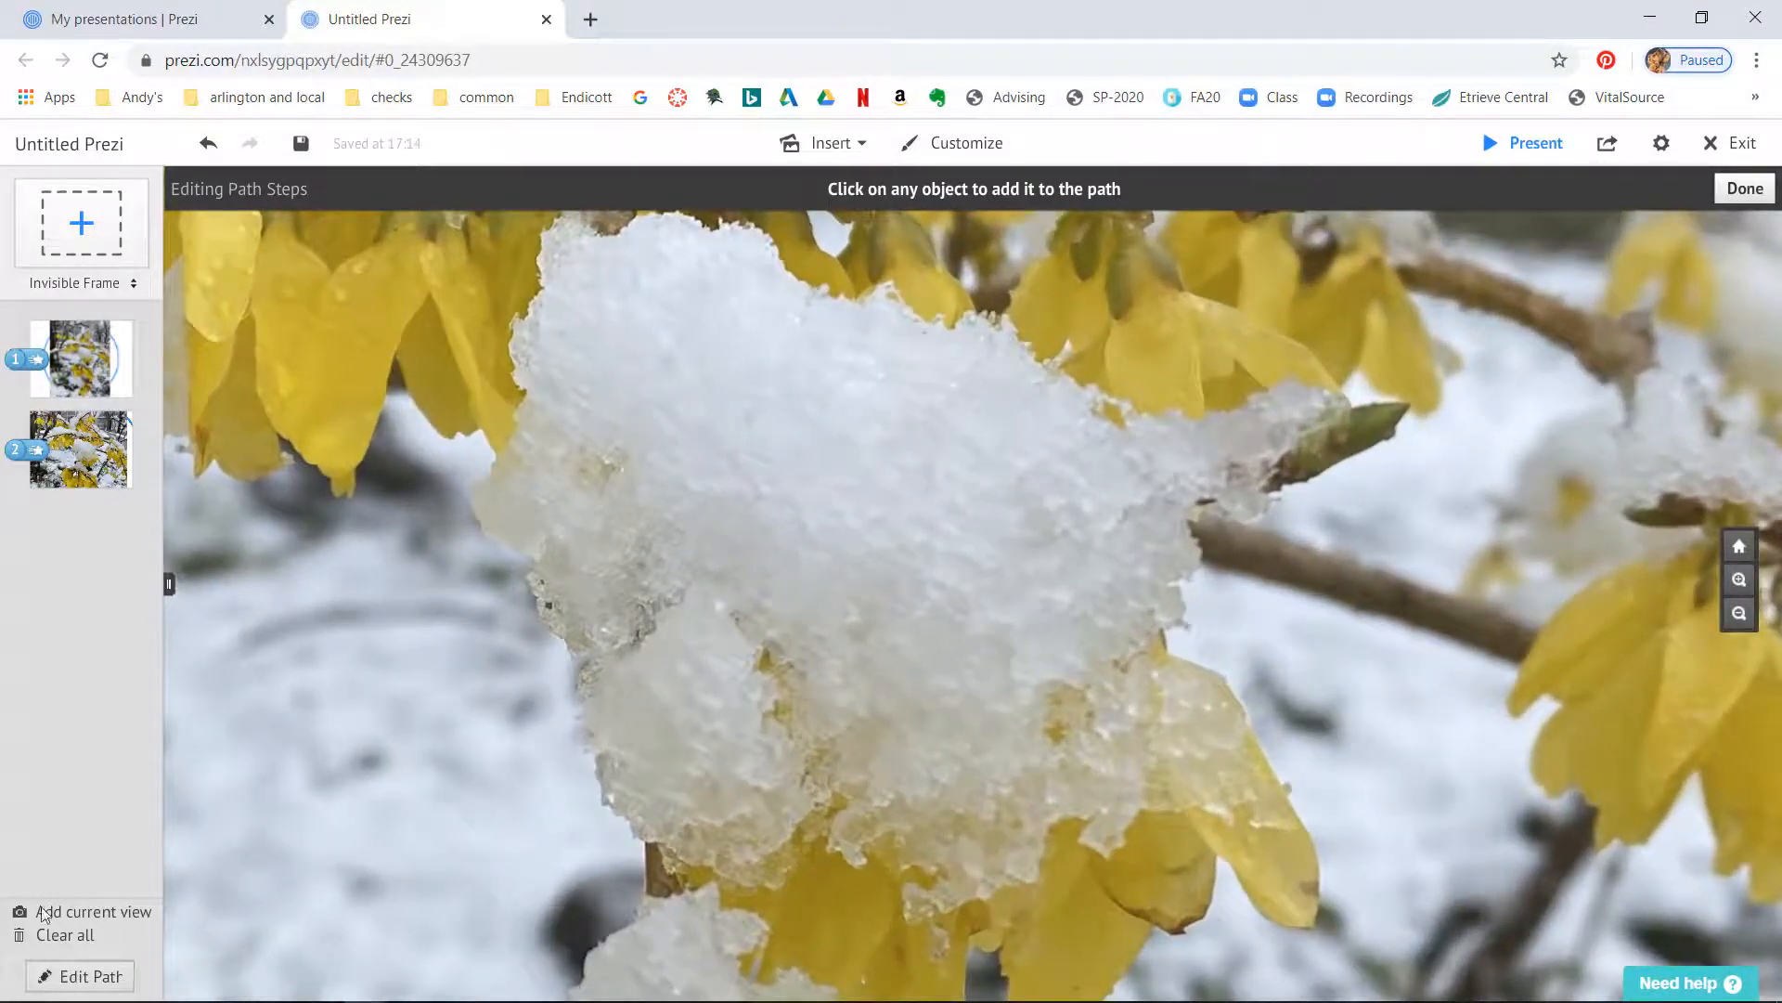
left_click(83, 911)
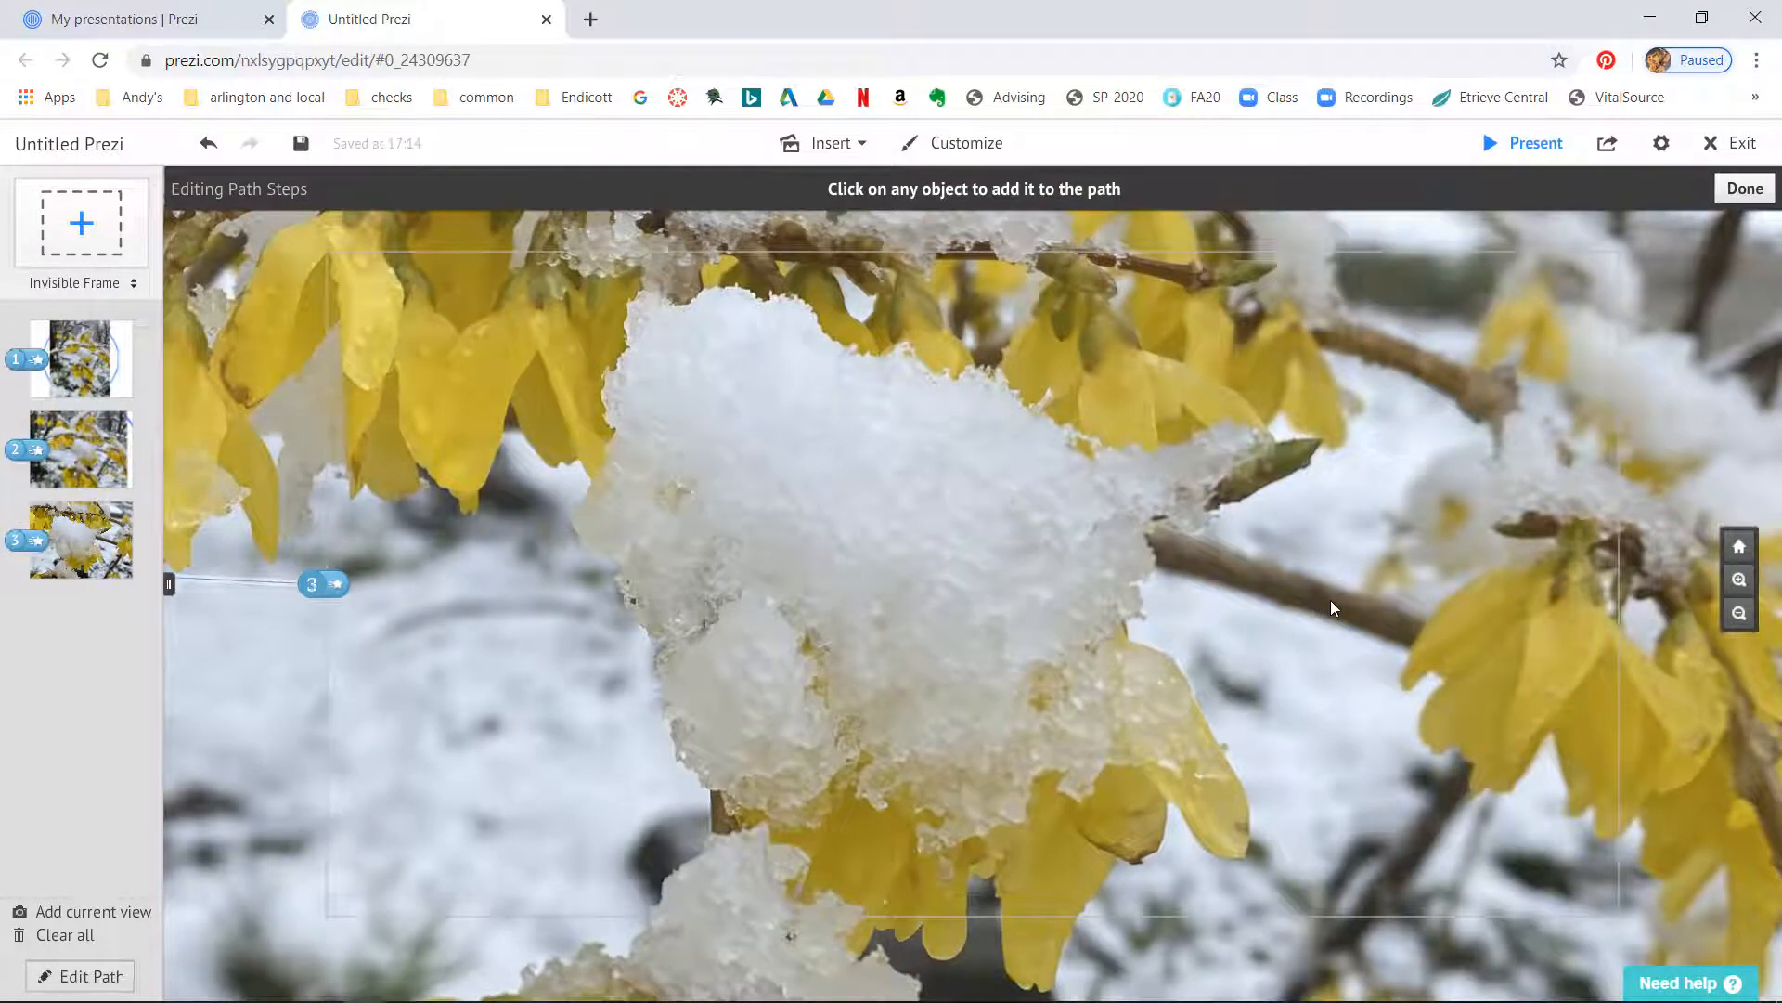
- Add a tight close-up of the bare branch between the snow clump and the neighbouring yellow flower as path step 4
left_click_drag(1450, 639, 1268, 585)
scroll(1263, 580, "up", 3)
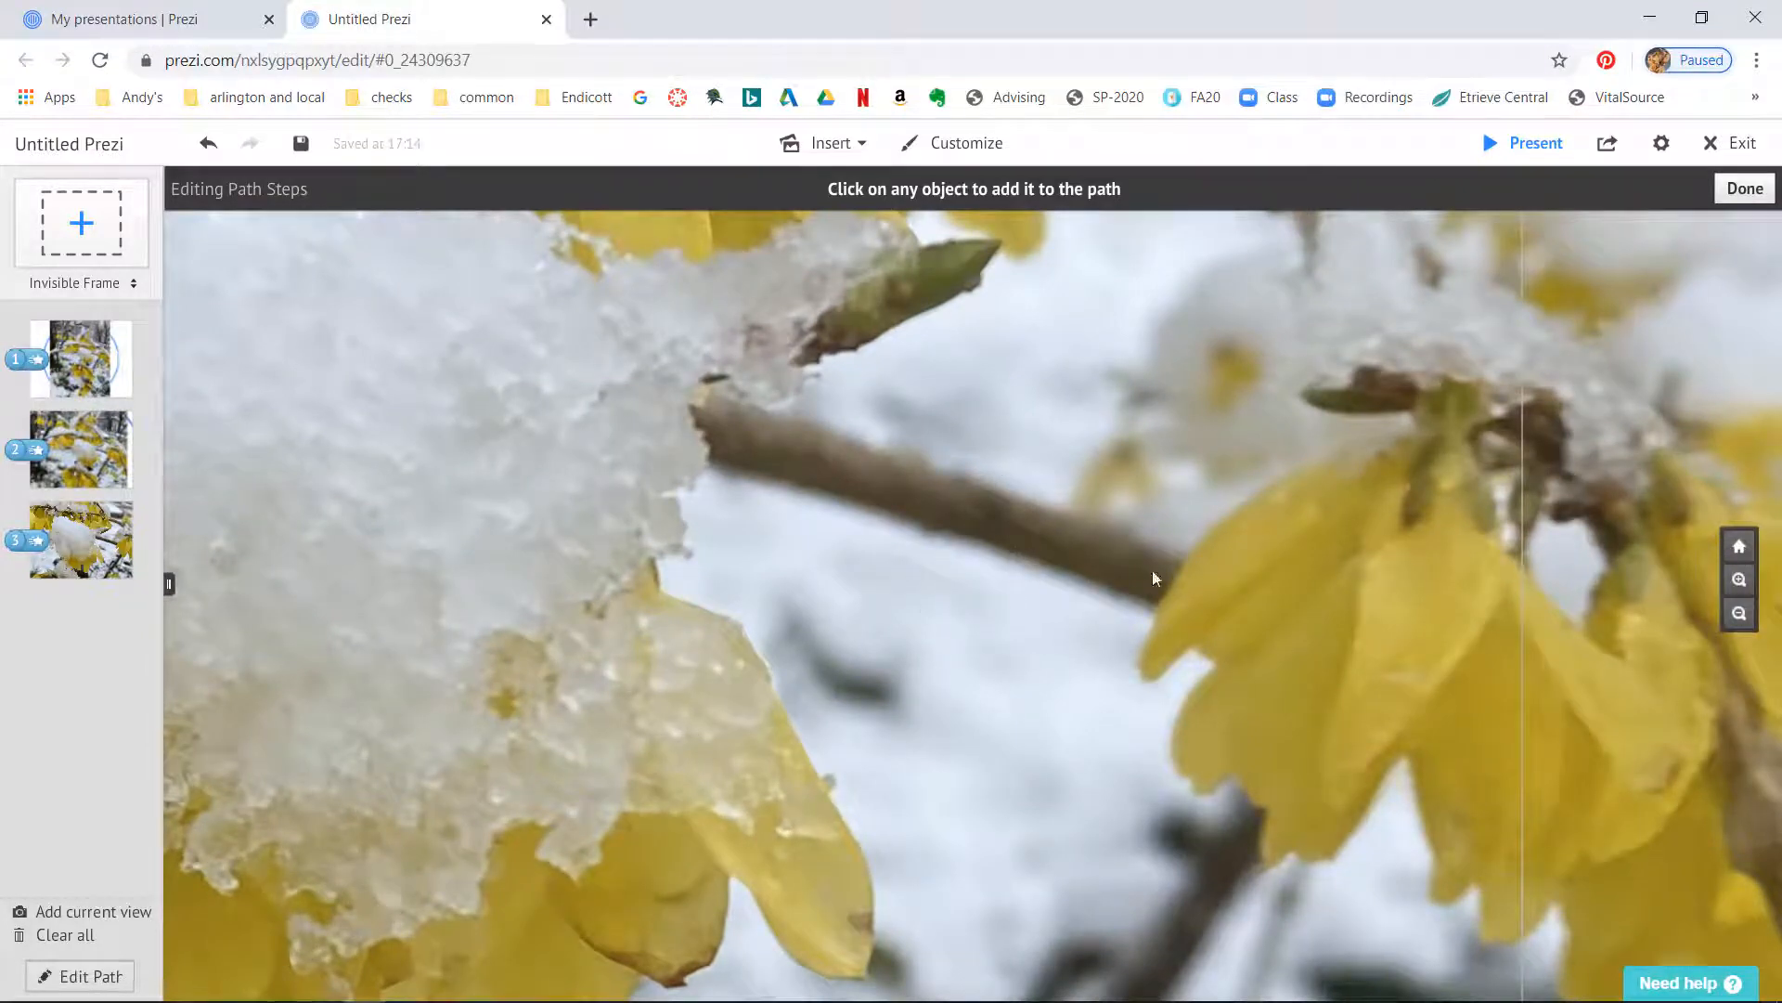
scroll(1138, 494, "up", 2)
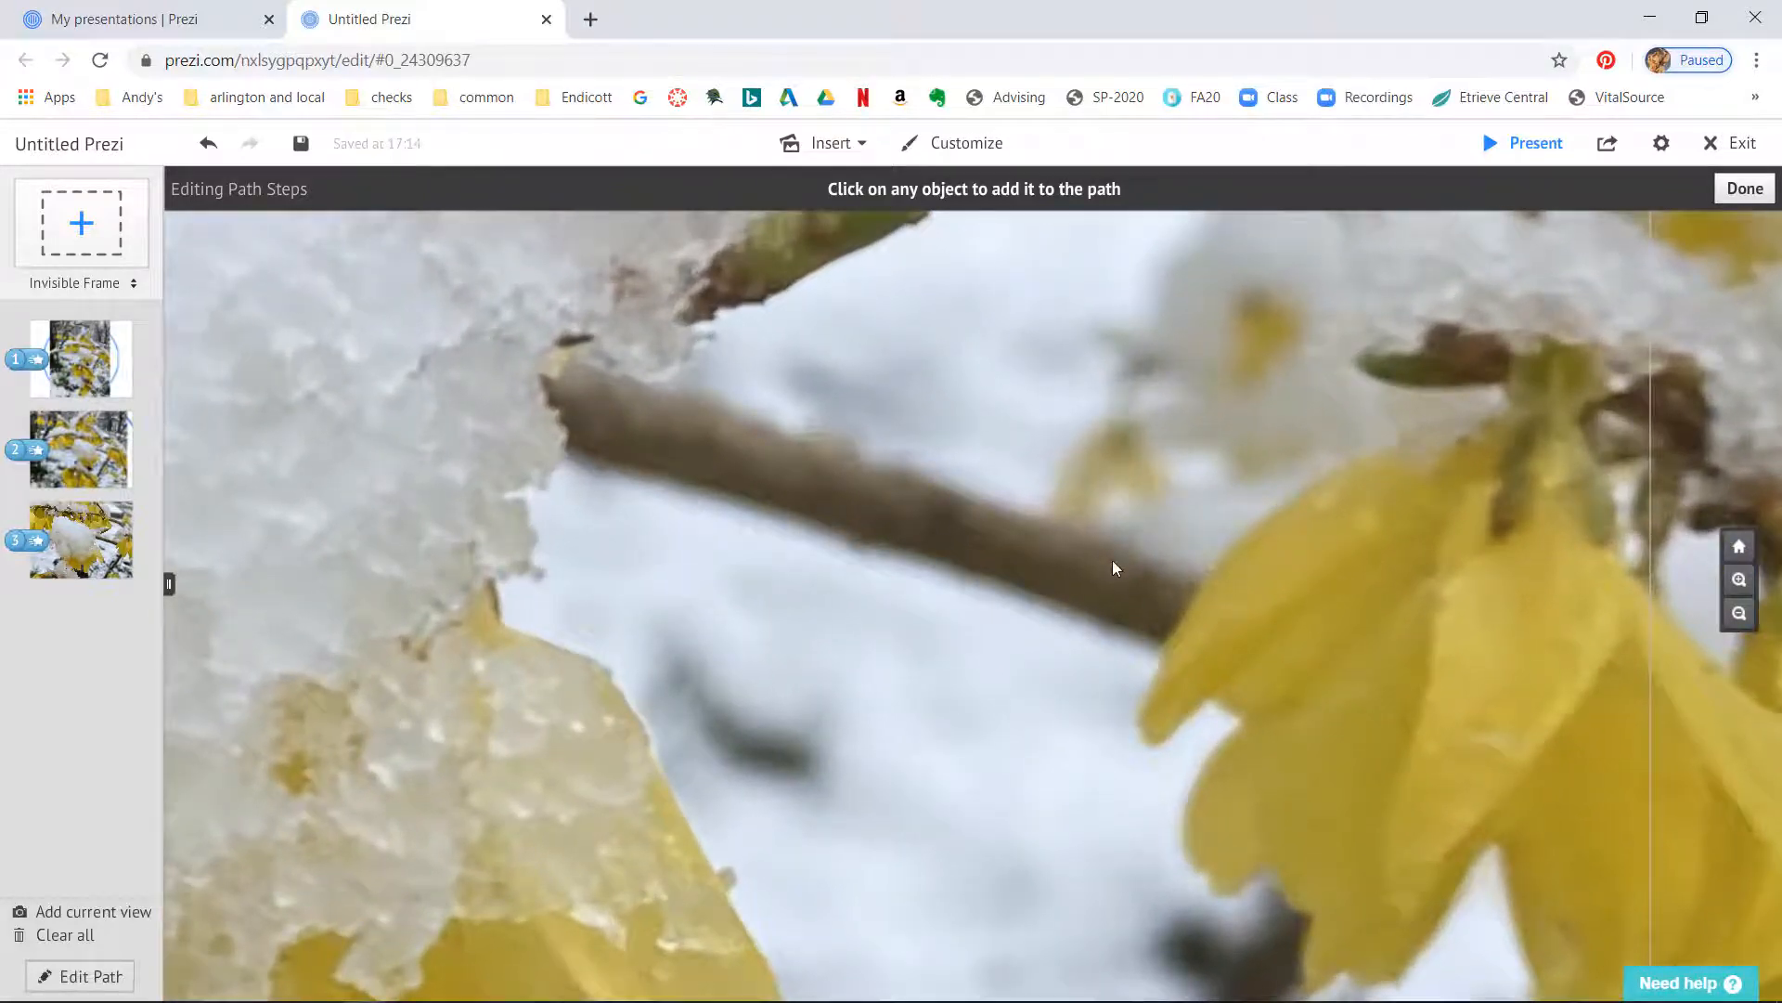
scroll(1112, 560, "up", 1)
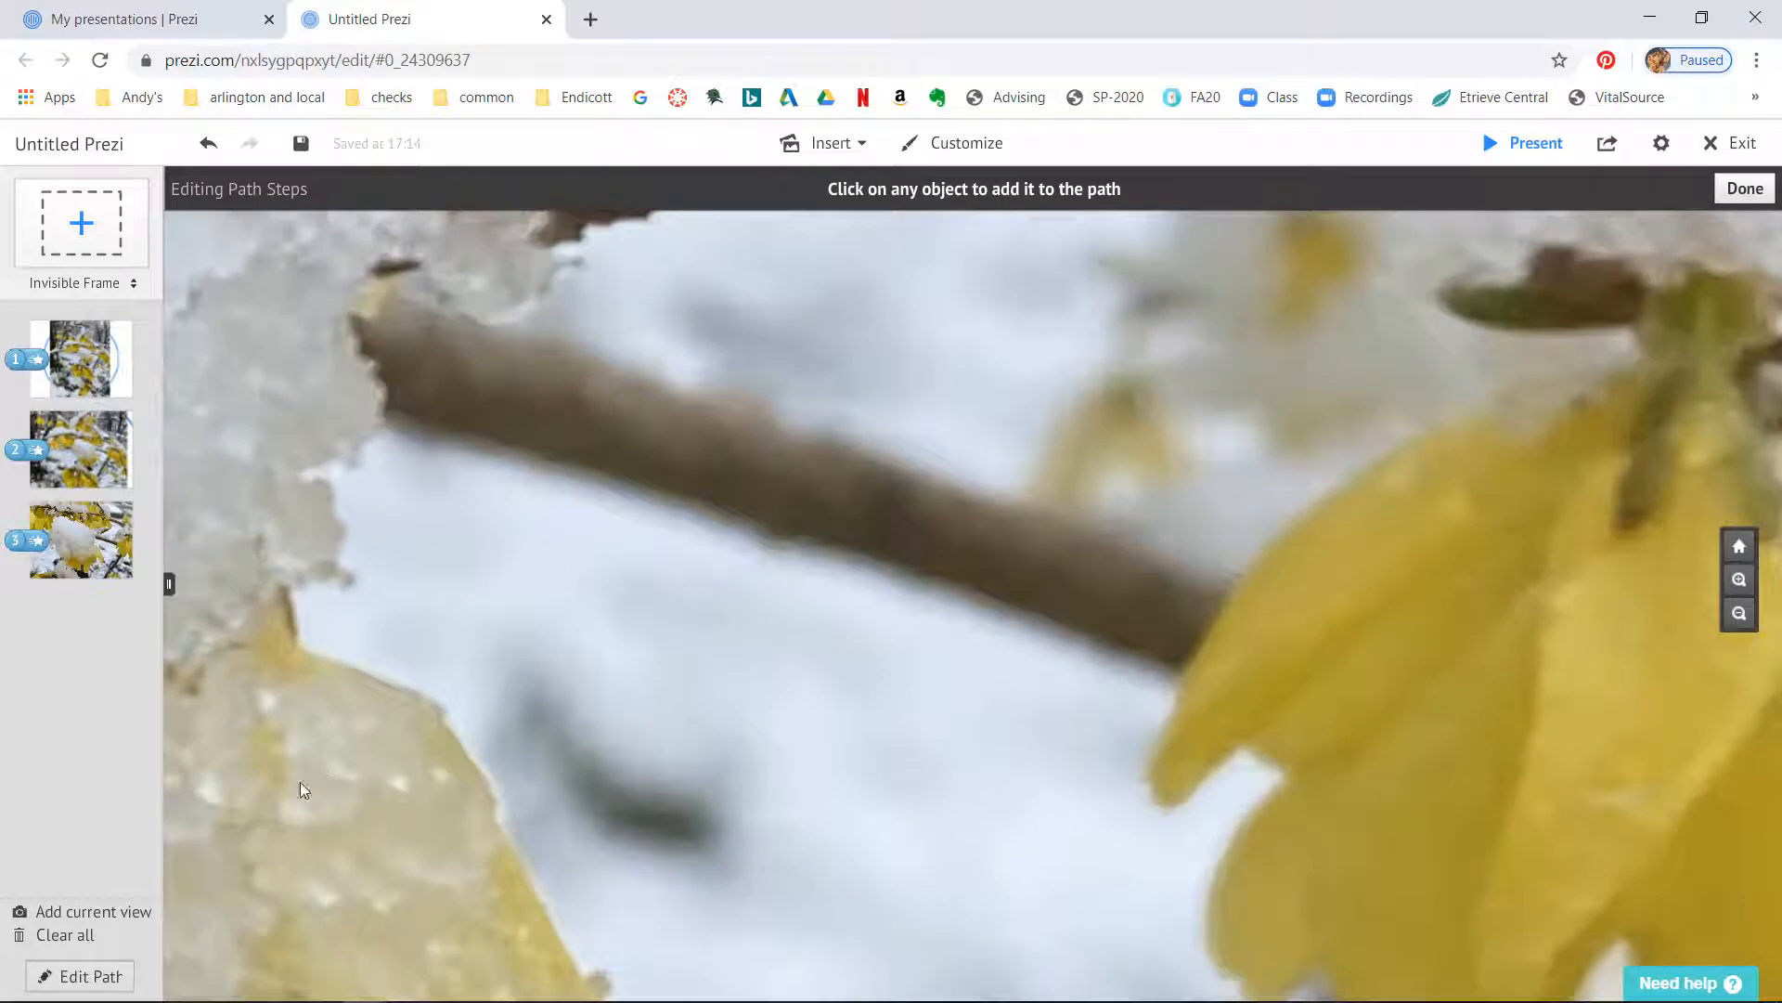
left_click(78, 913)
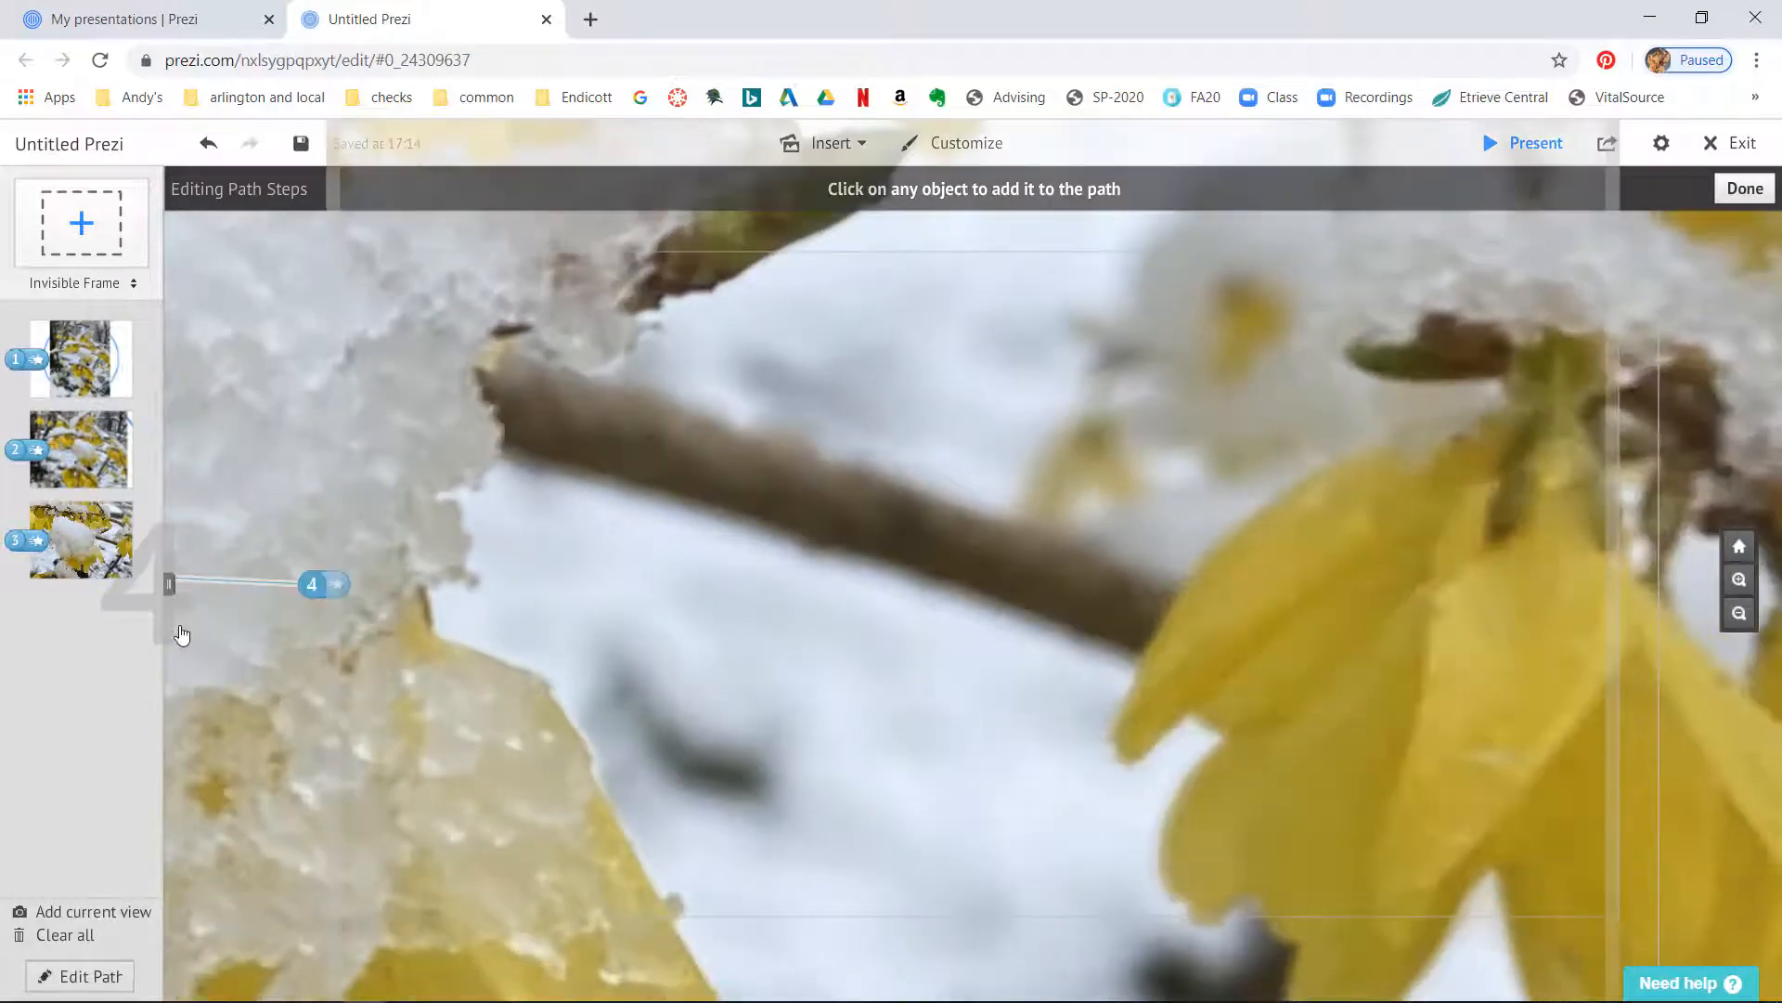
- Add a wider view showing most of the photo and the circle's sides as path step 5, and finish editing the path
scroll(547, 546, "down", 5)
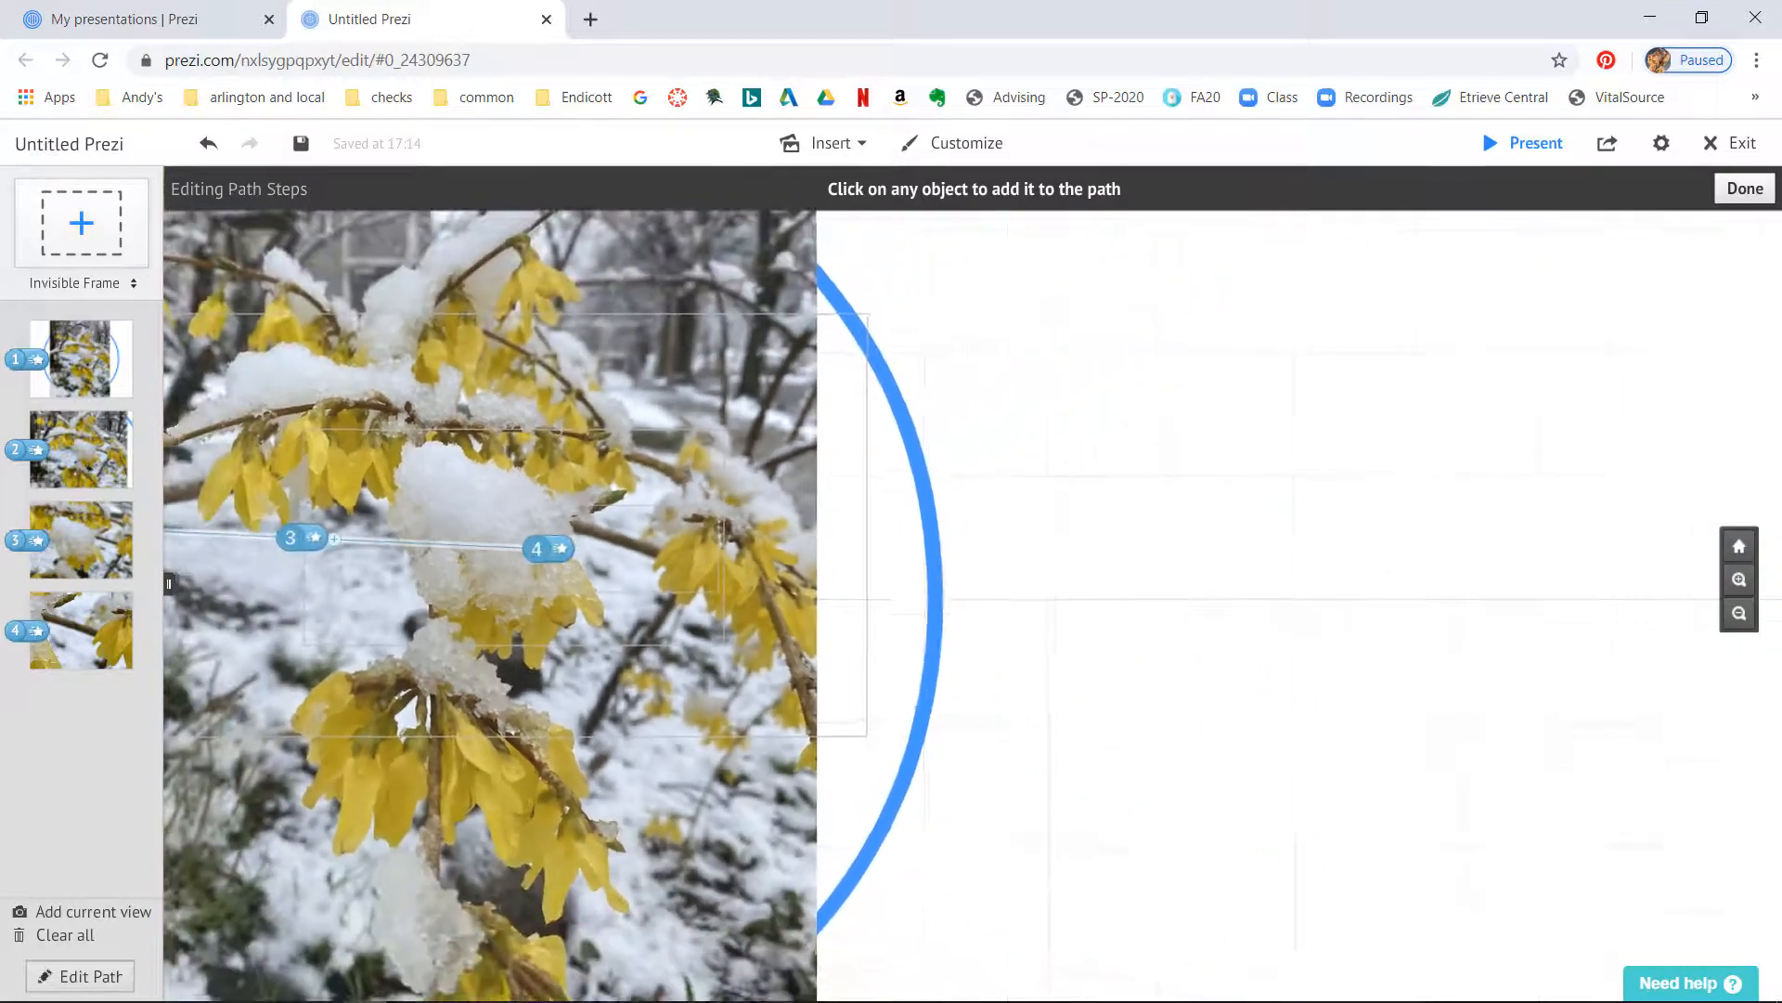
left_click(1739, 546)
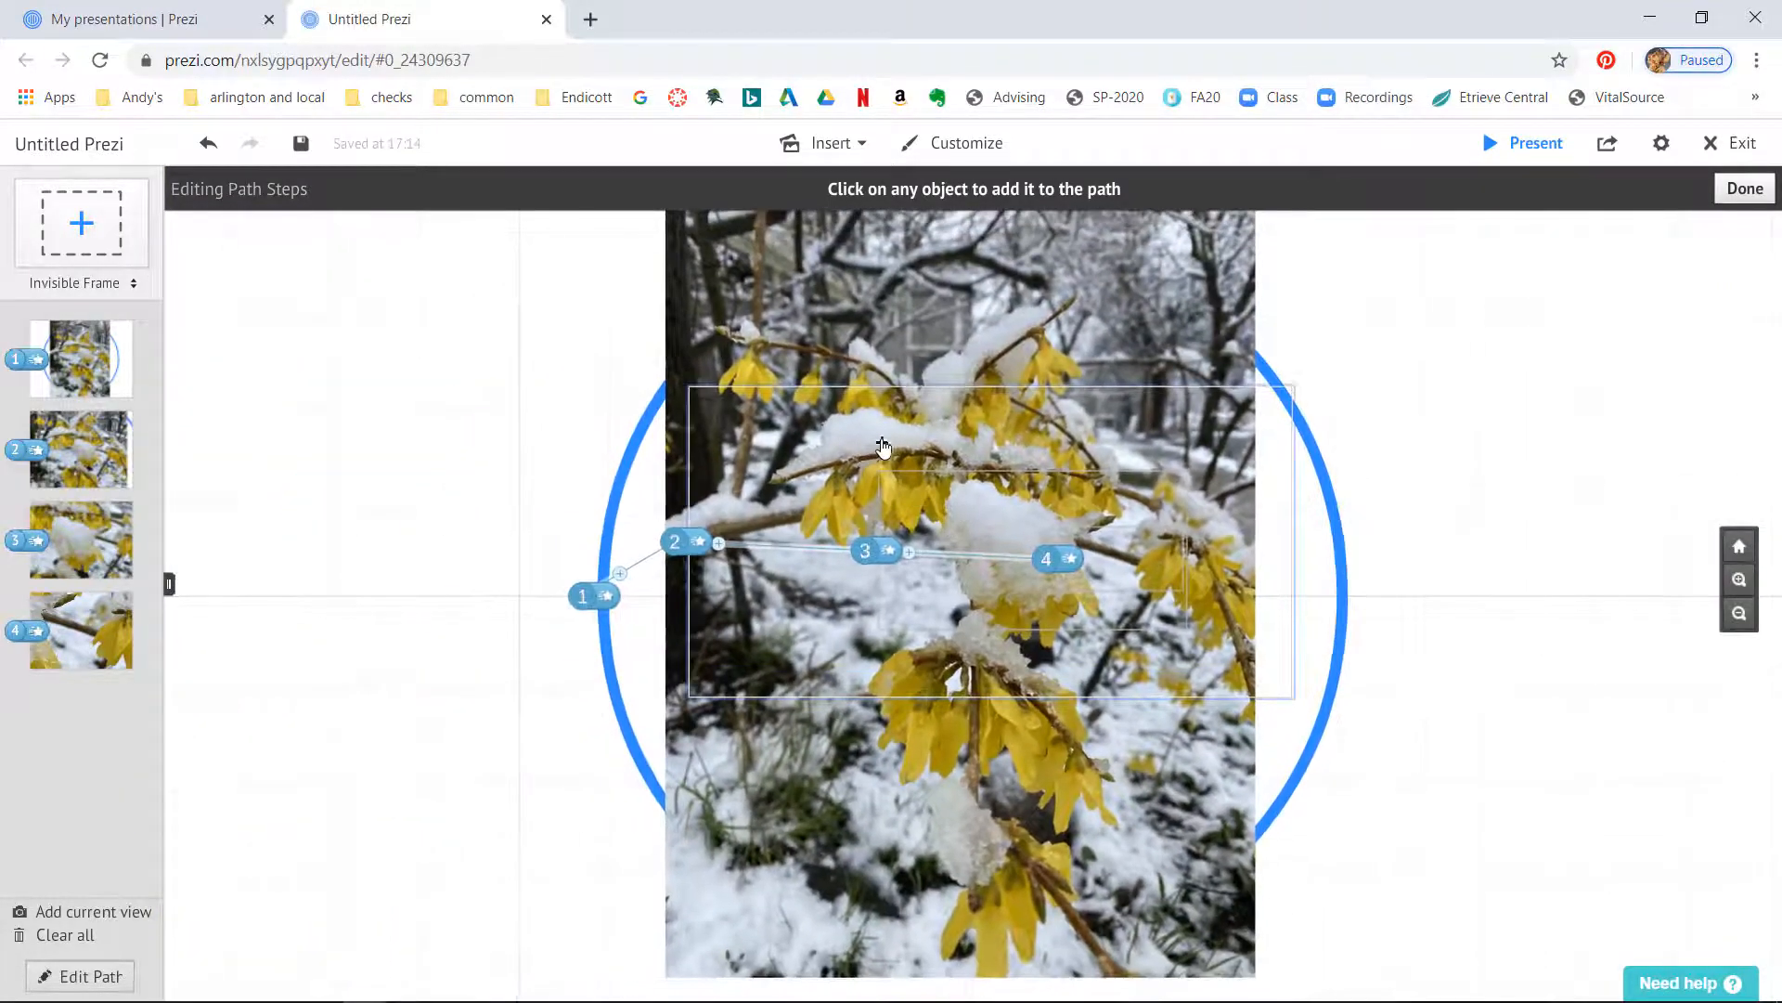
scroll(894, 445, "up", 5)
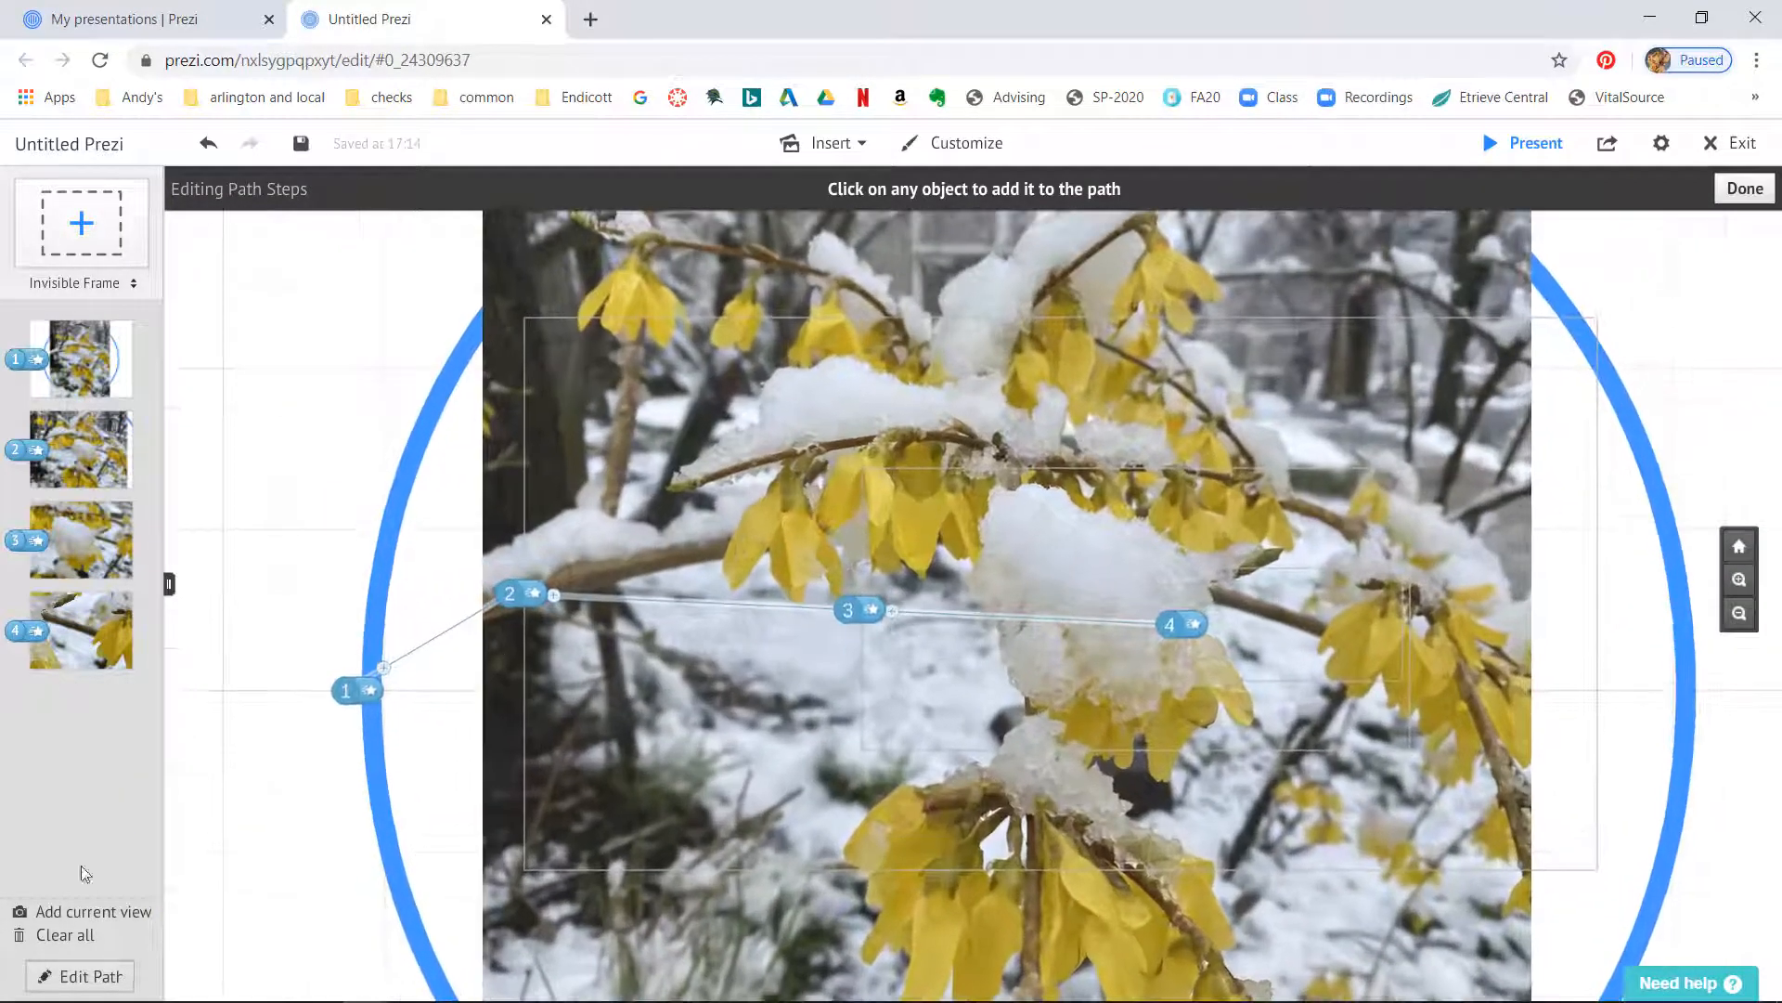
left_click(70, 914)
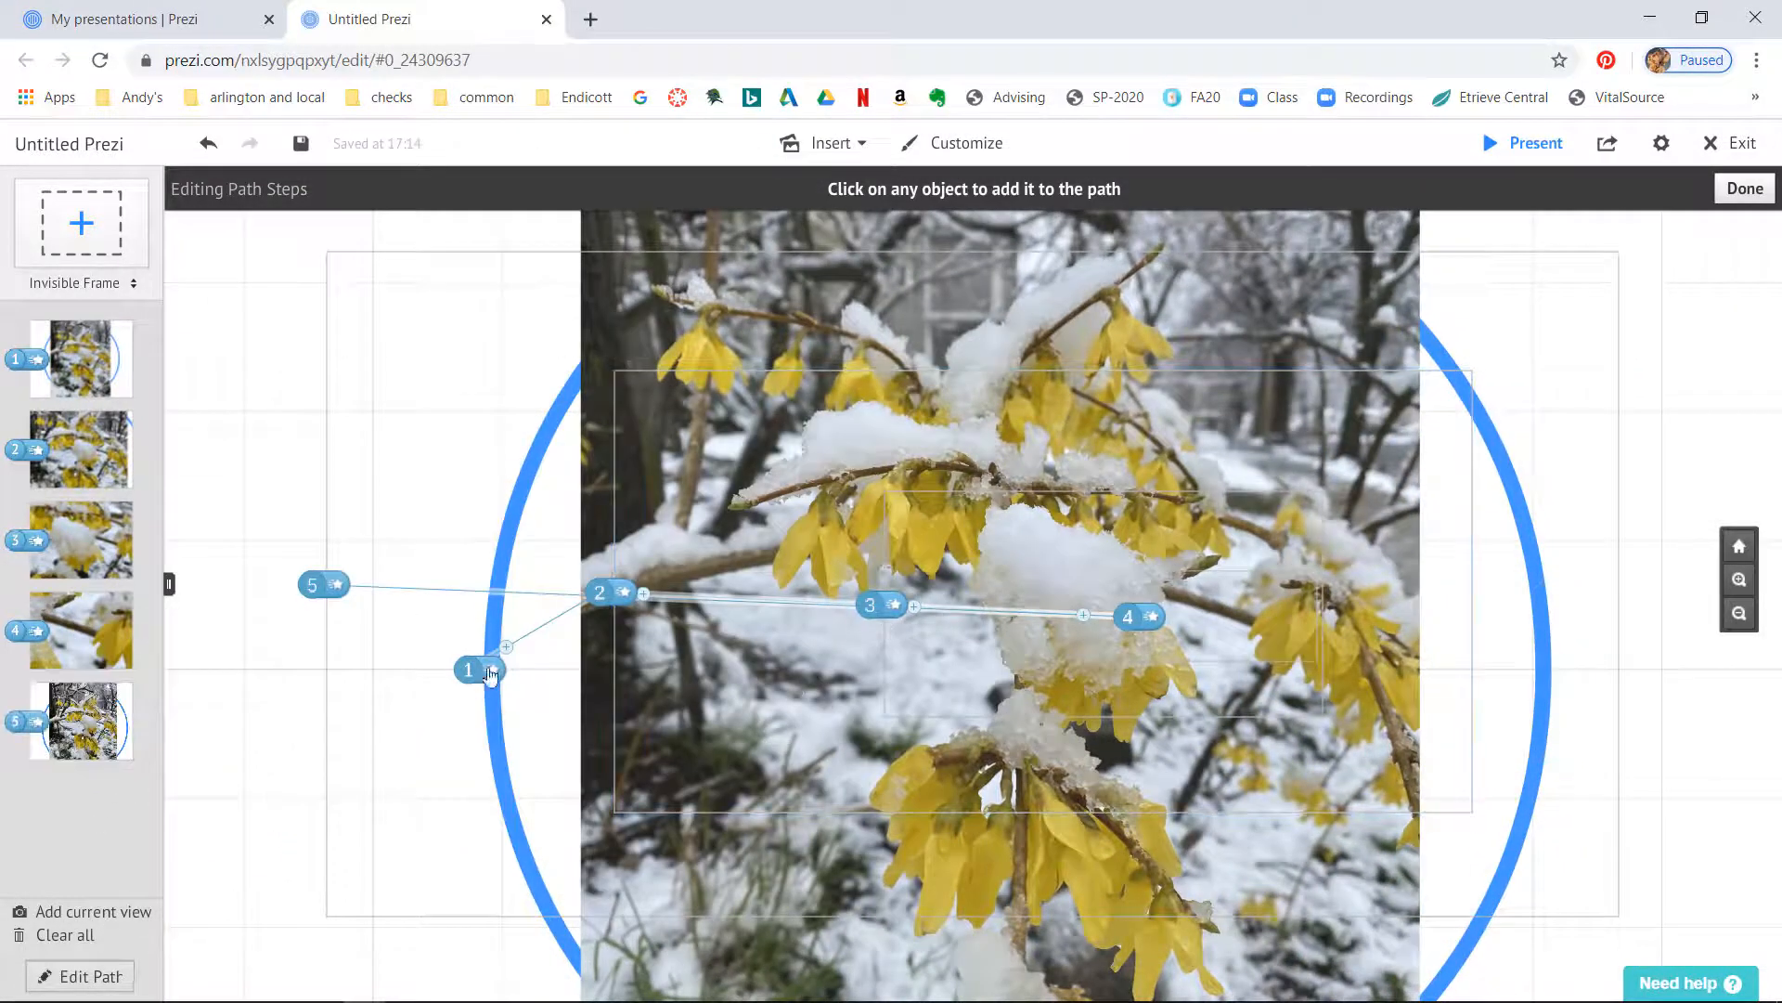
left_click(664, 628)
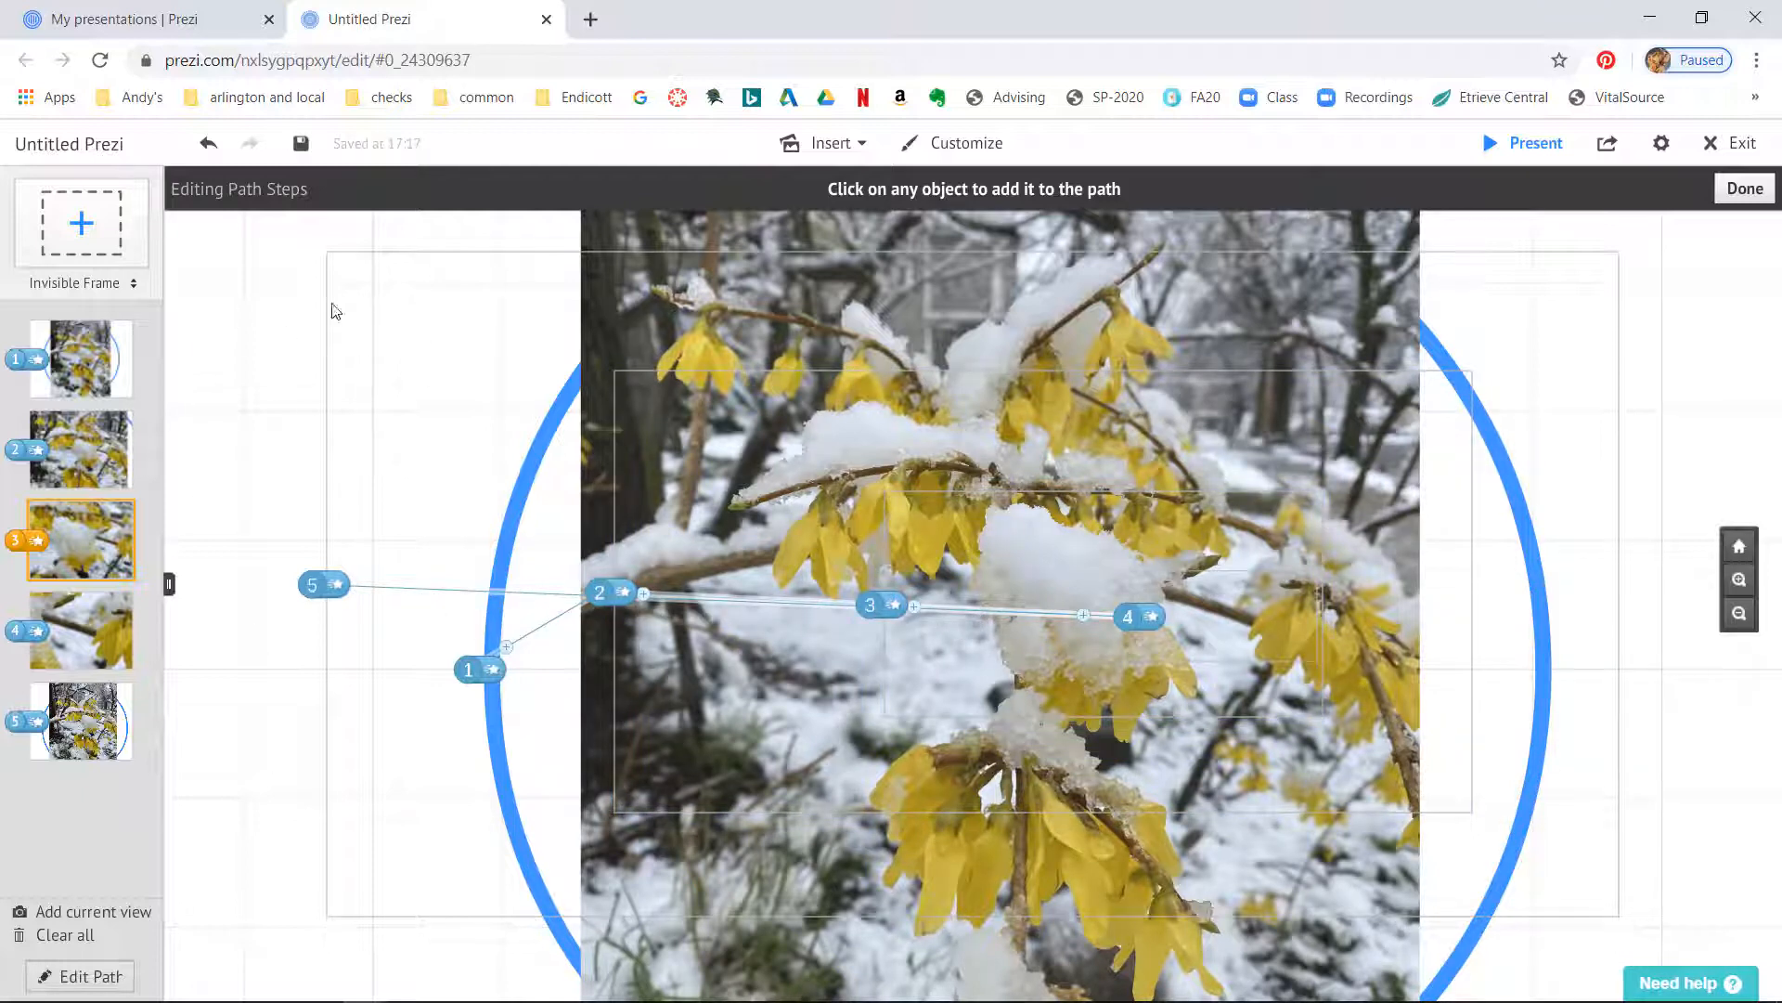
left_click(1745, 191)
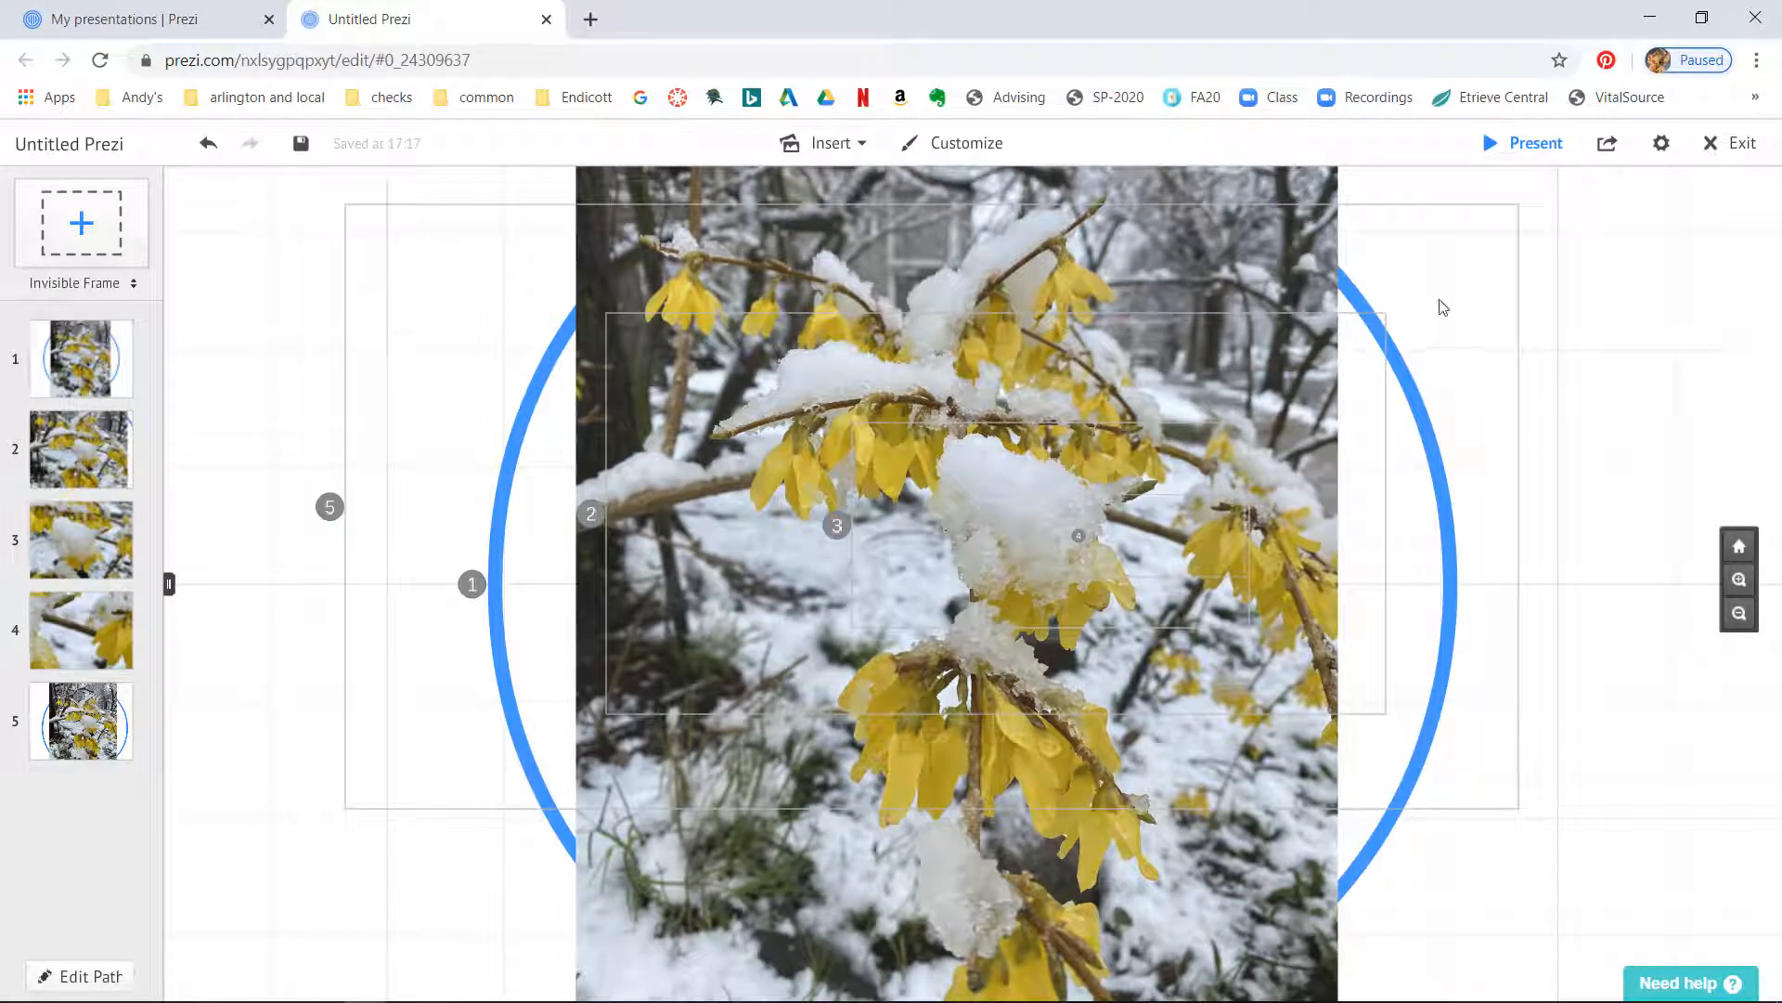
- Play the presentation full screen through its path steps to the final view, and exit the presentation mode
left_click(1531, 149)
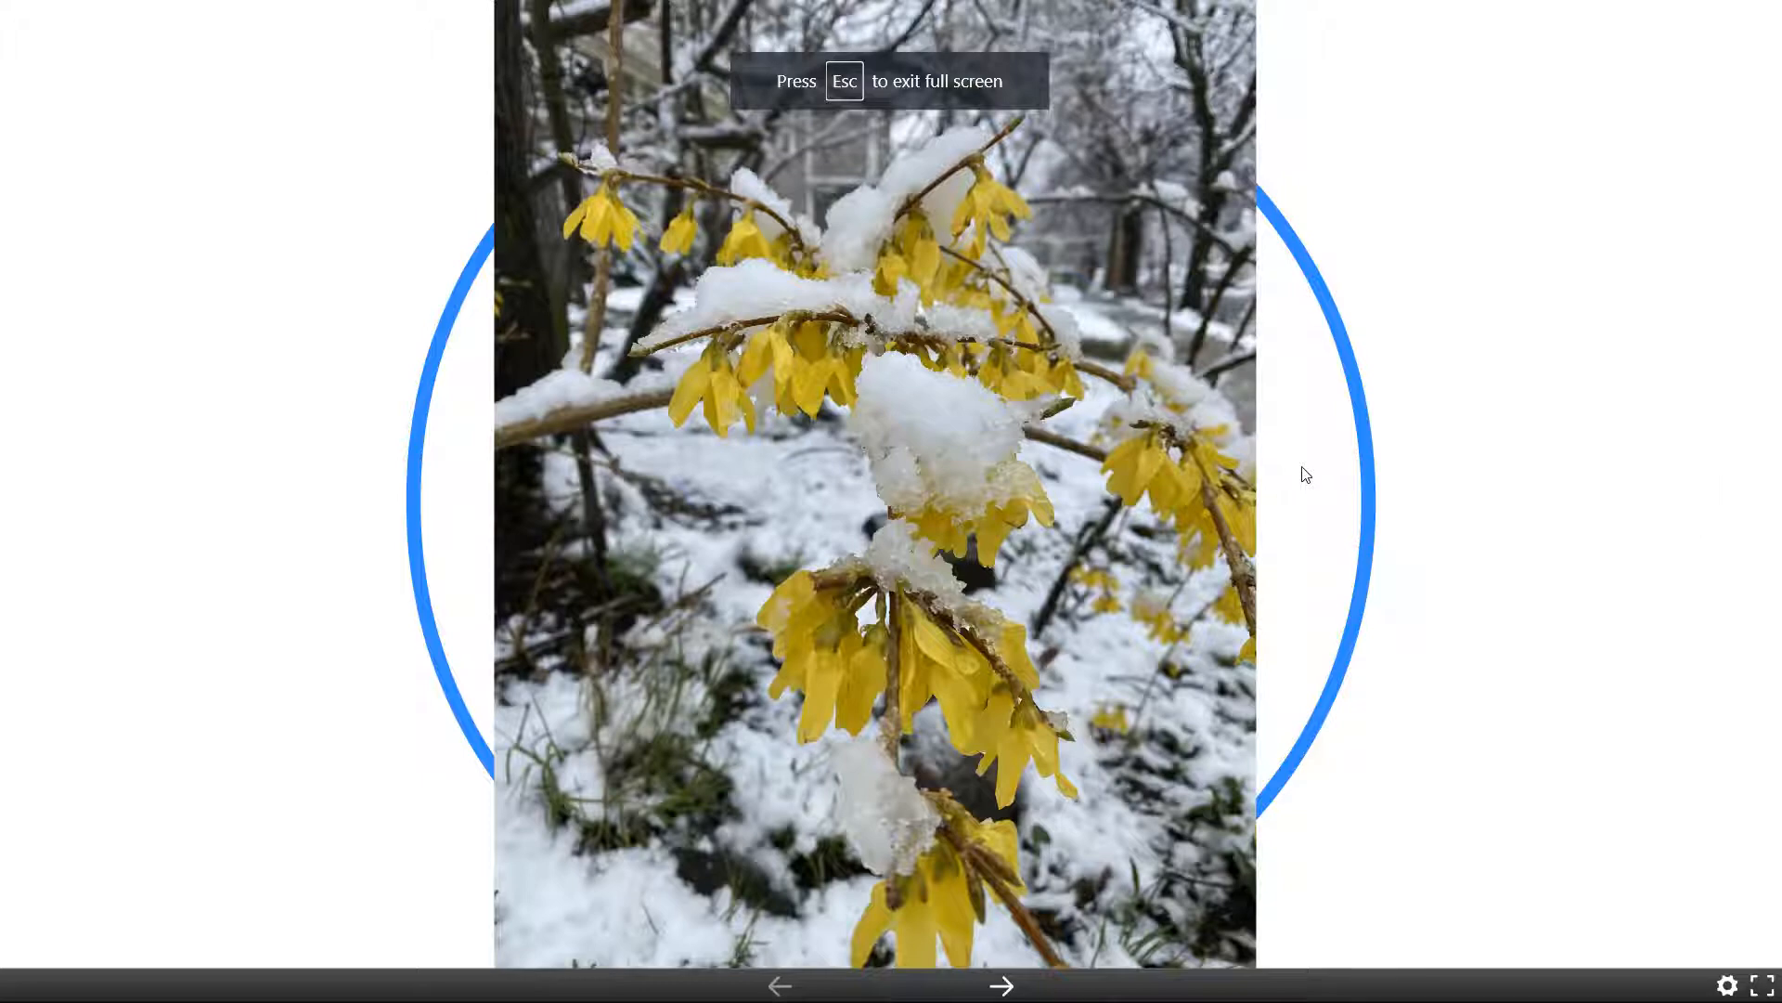
key("Right")
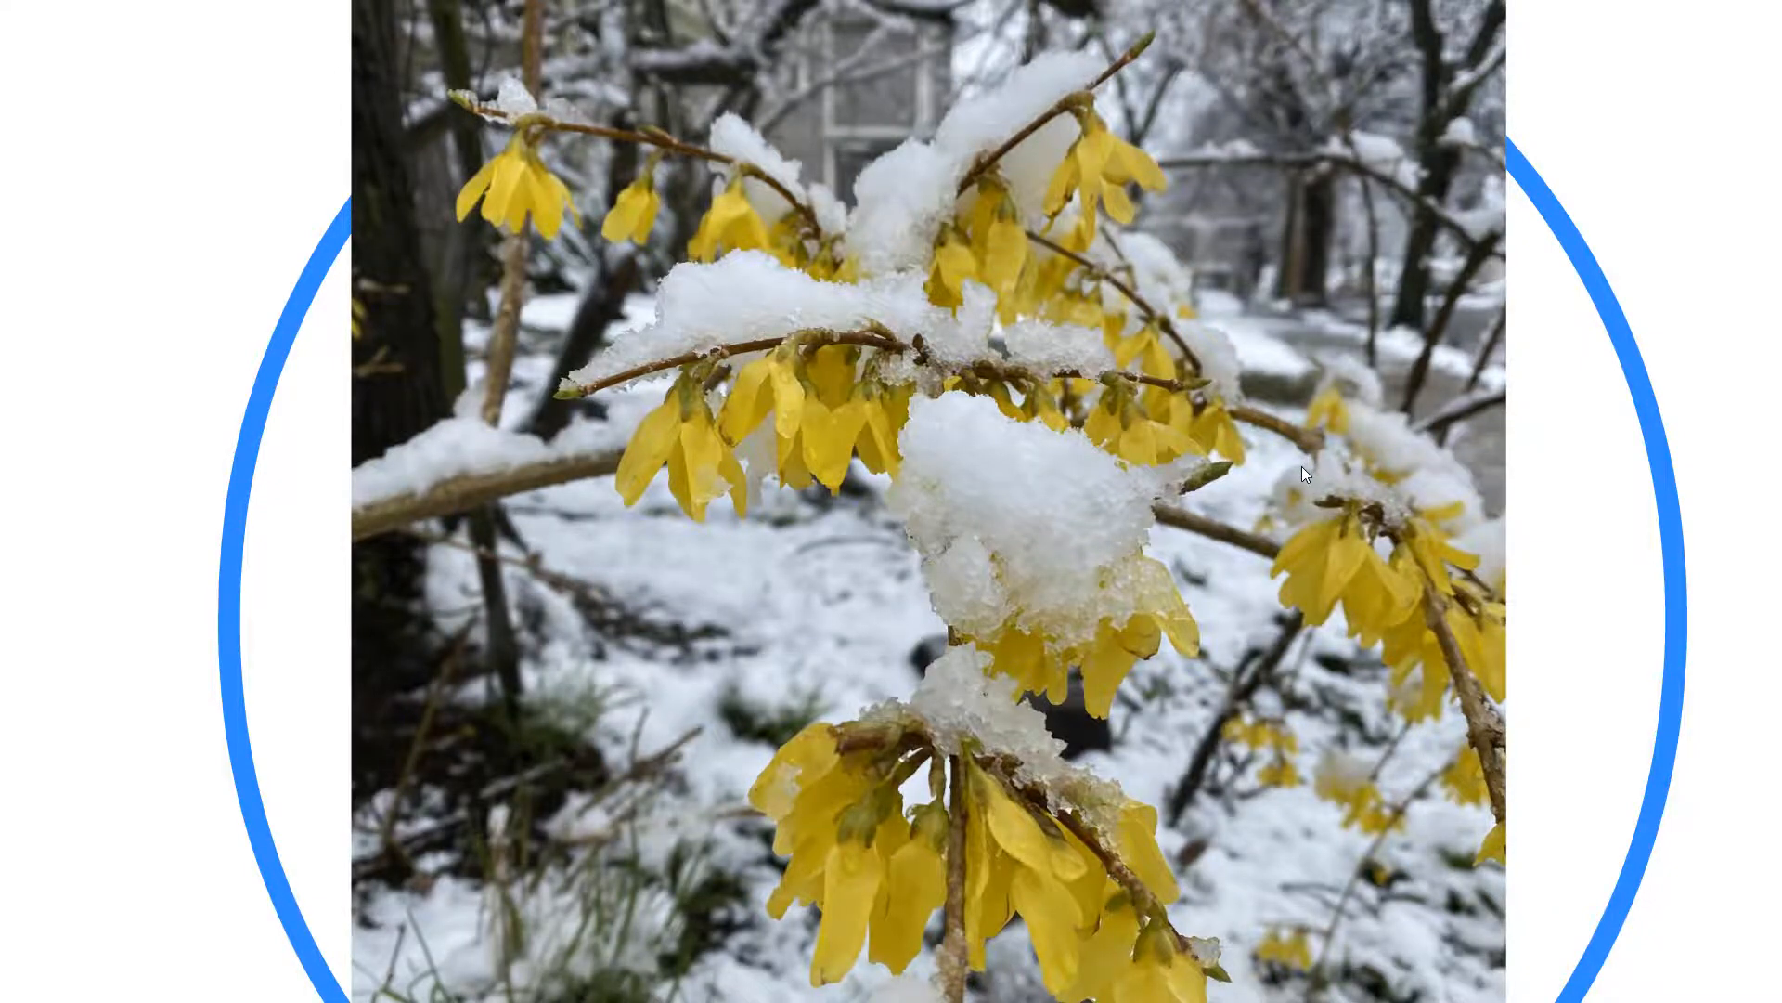
key("Escape")
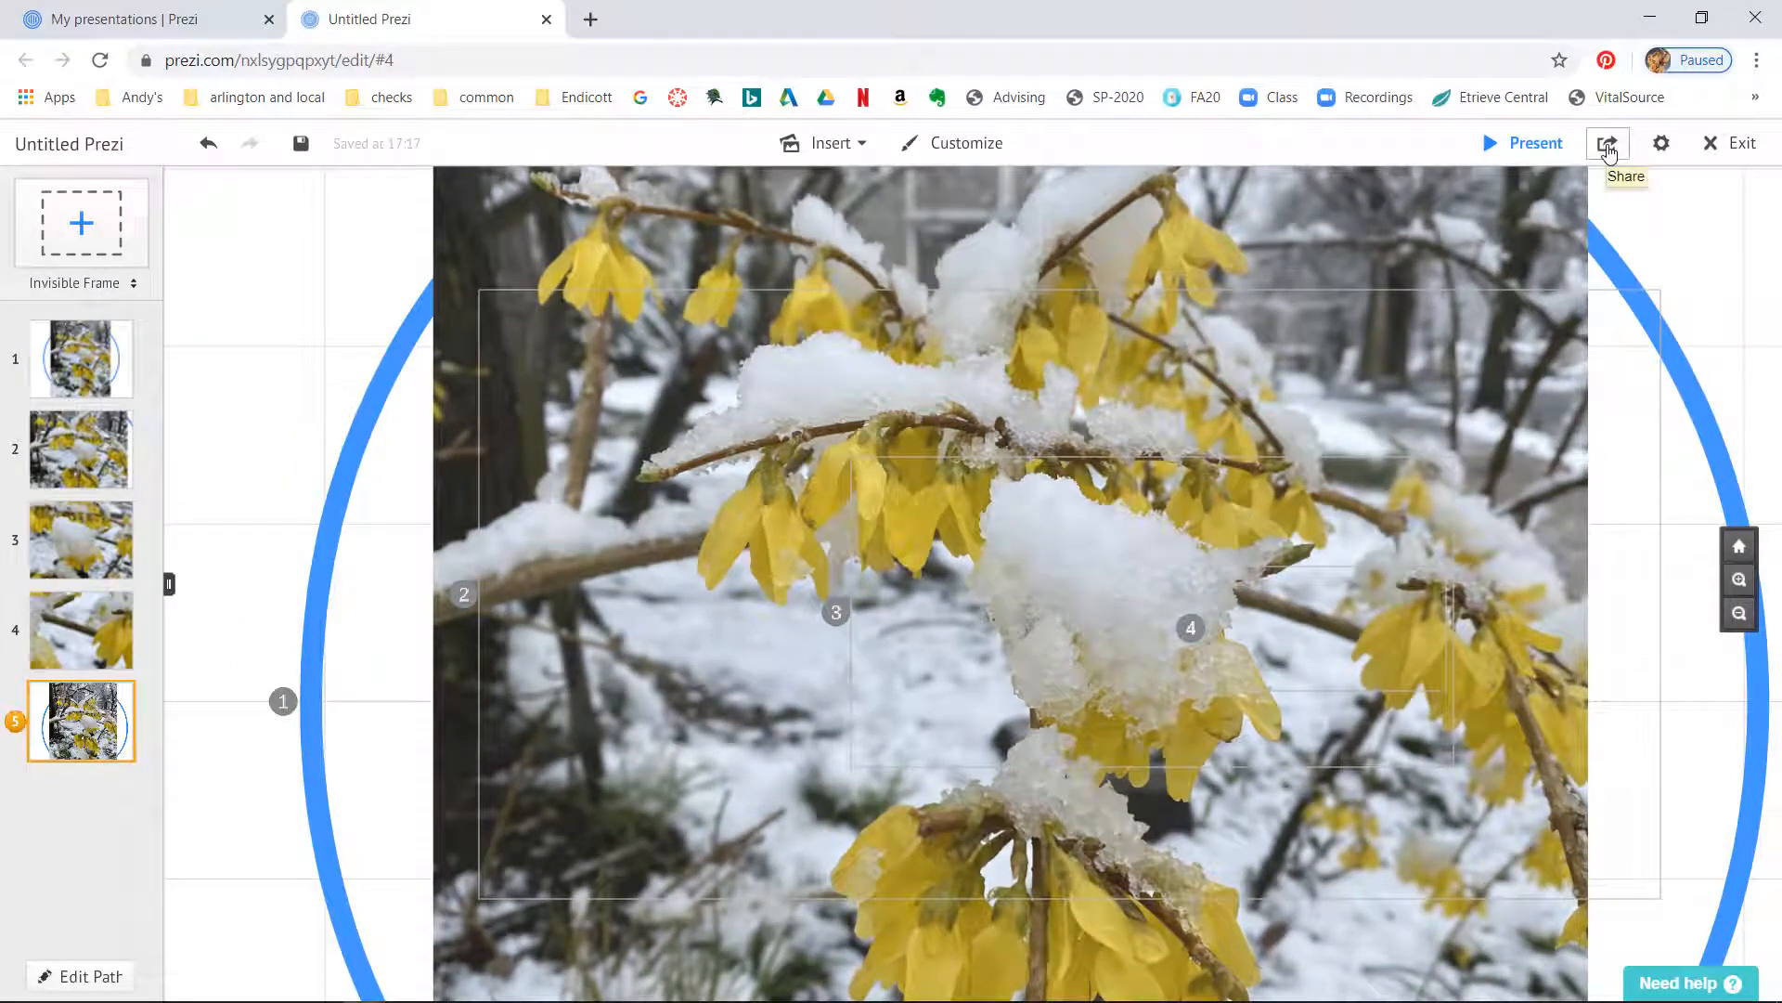
- Open the presentation's sharing and download options
left_click(1606, 146)
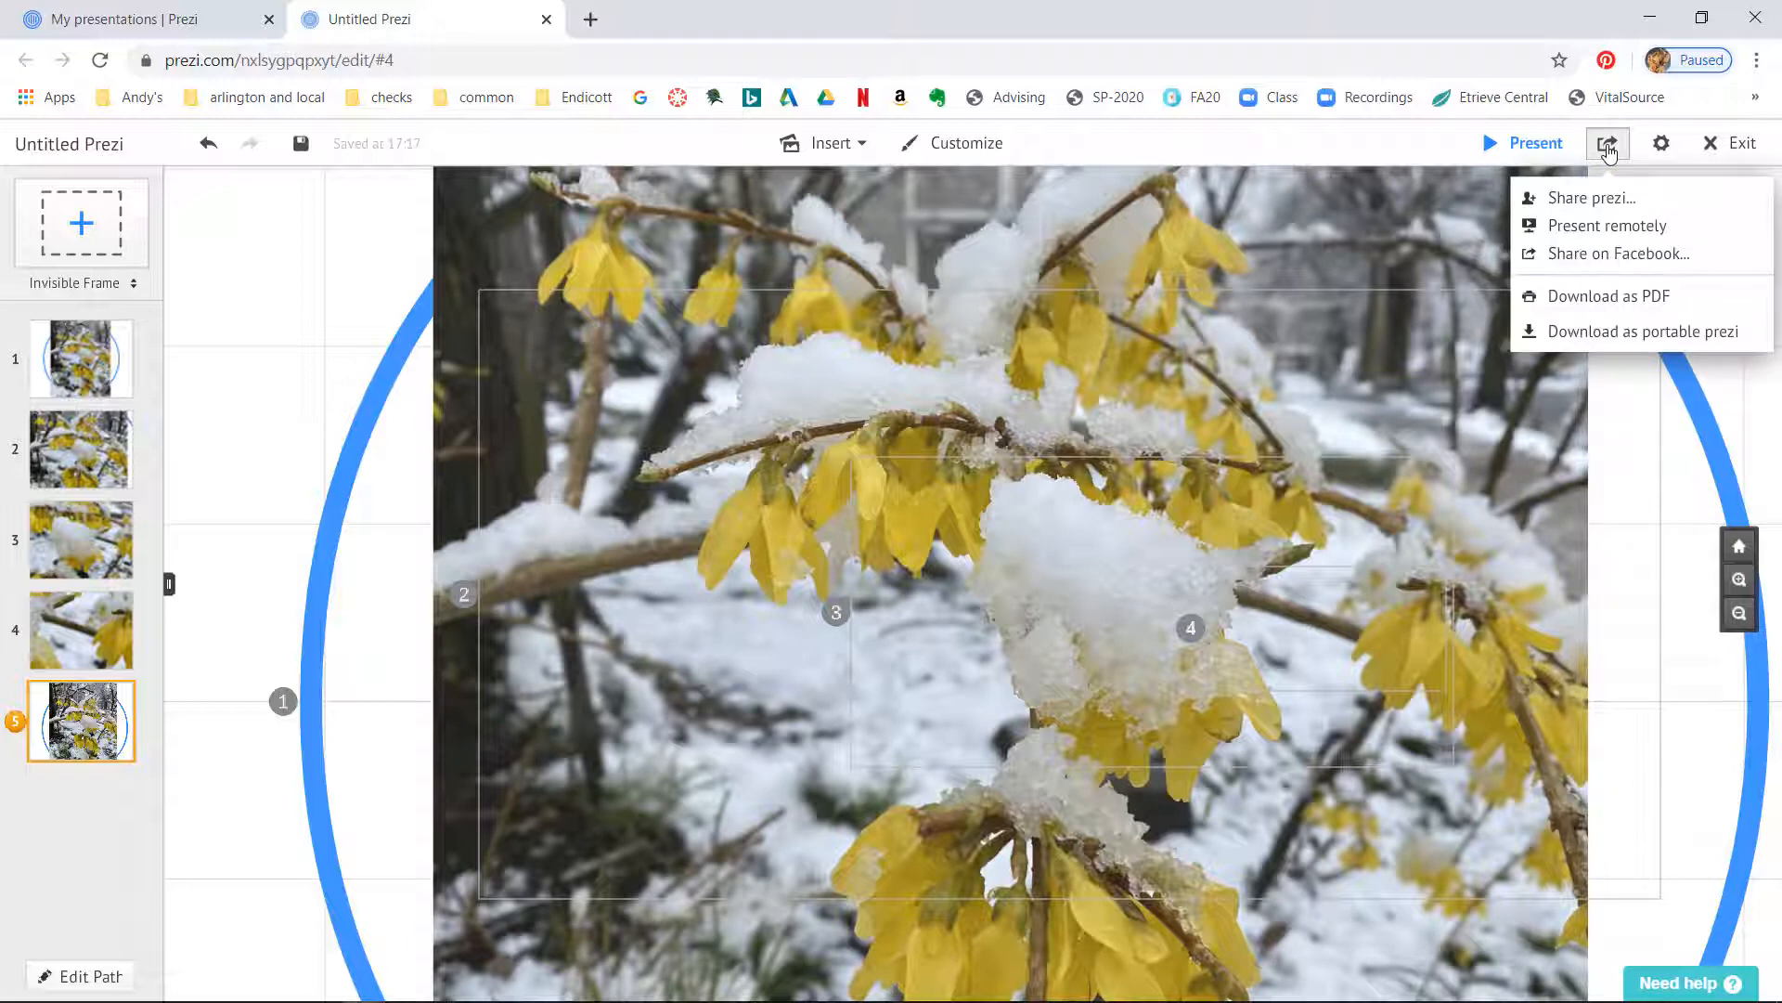